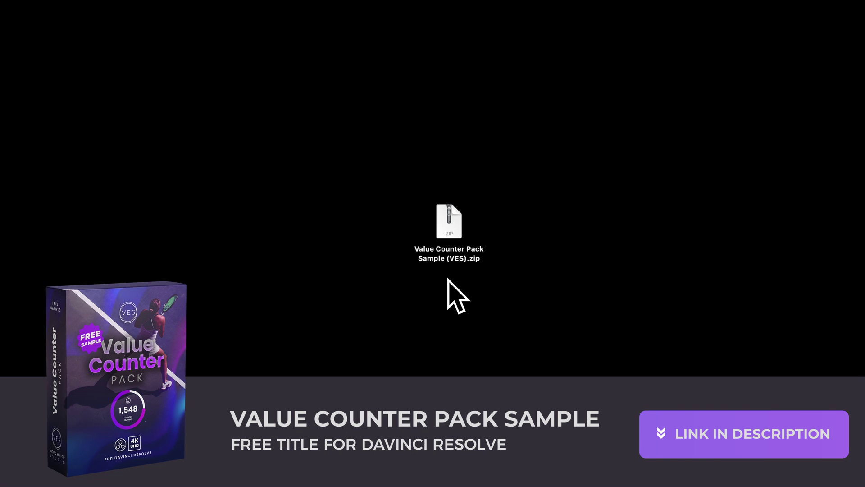
Extract the Value Counter Pack Sample zip and review its license, instructions and 18 Poppins fonts
{"action": "double_click", "coordinate": [449, 225]}
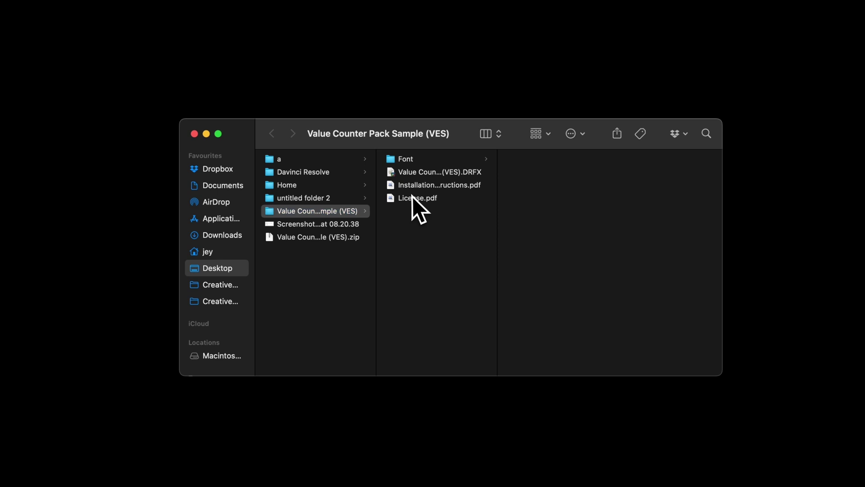
{"action": "left_click", "coordinate": [413, 197]}
{"action": "left_click", "coordinate": [415, 189]}
{"action": "left_click", "coordinate": [422, 176]}
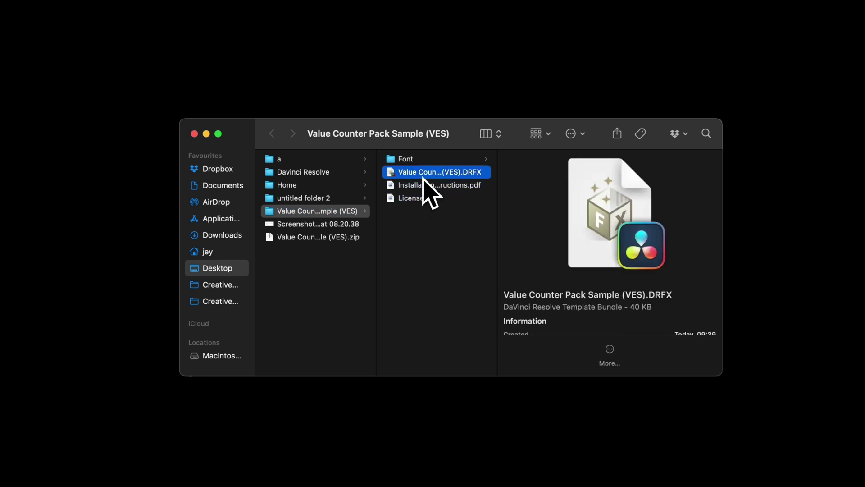
{"action": "left_click", "coordinate": [426, 160]}
{"action": "left_click", "coordinate": [545, 160]}
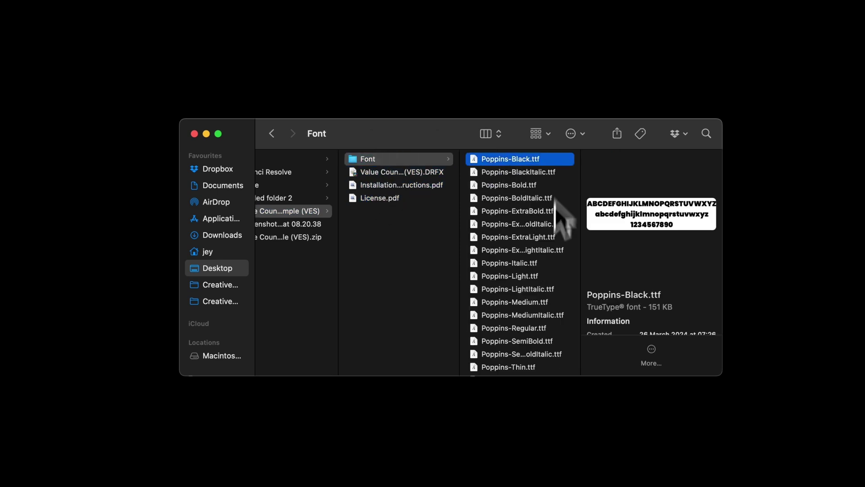
{"action": "scroll", "coordinate": [550, 332], "scroll_direction": "down", "scroll_amount": 1}
{"action": "left_click", "coordinate": [520, 365], "text": "shift"}
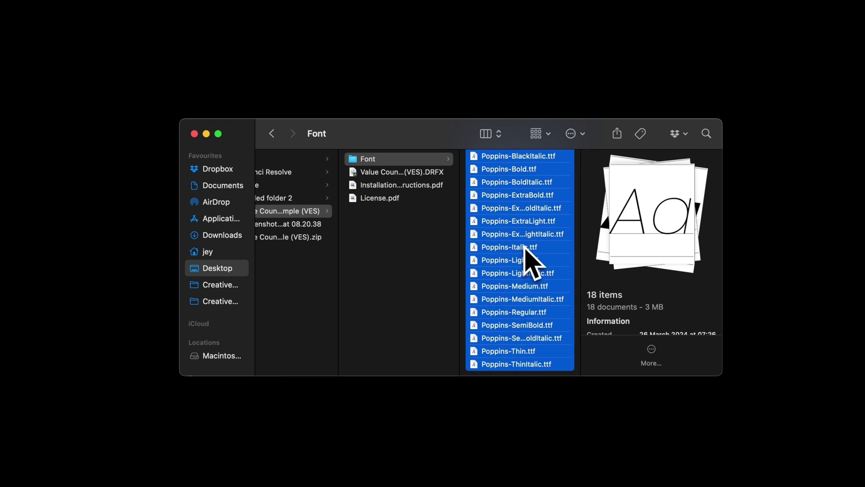
Install the .DRFX template bundle into DaVinci Resolve
{"action": "left_click", "coordinate": [435, 172]}
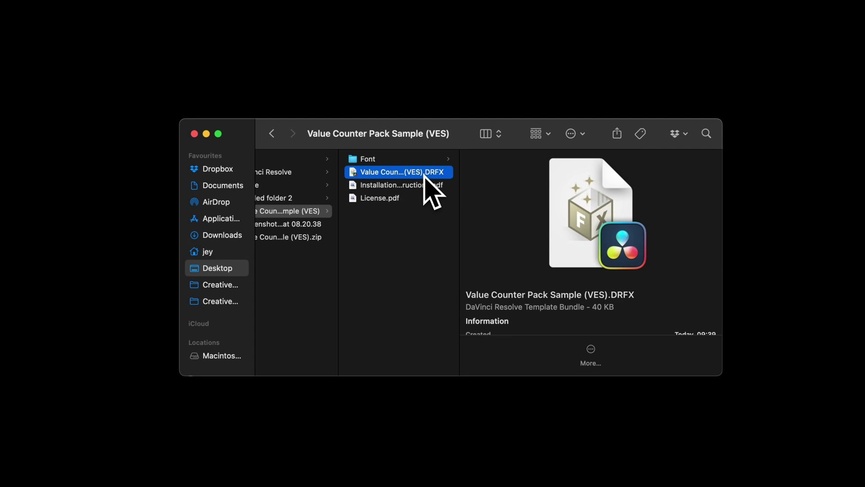
{"action": "double_click", "coordinate": [424, 174]}
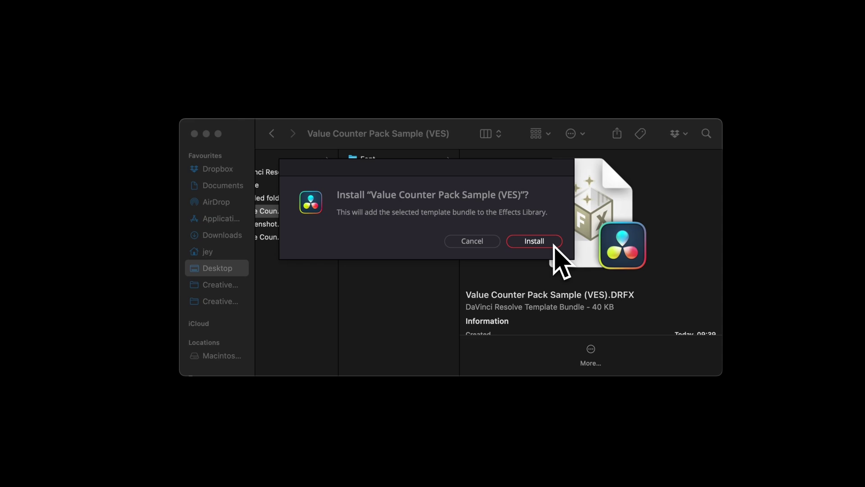
{"action": "left_click", "coordinate": [555, 246]}
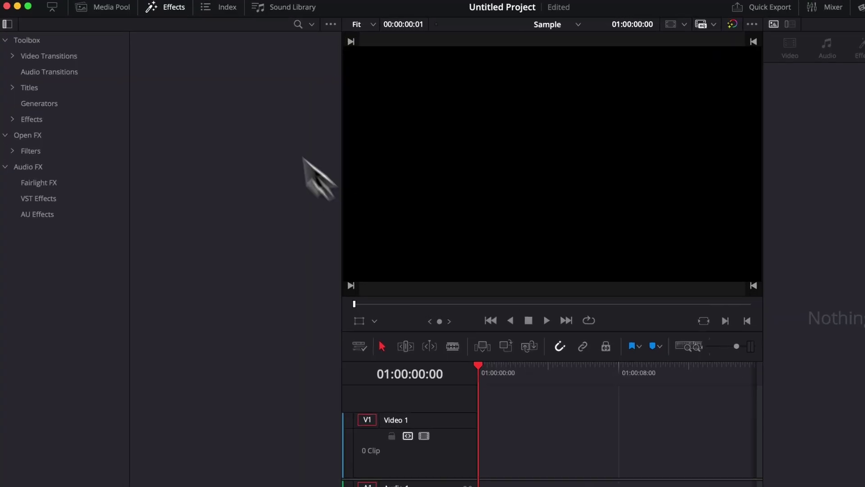
Place the Value Counter Pack Sample title from Titles > Video Editor Studio > Sample onto Video 1
{"action": "left_click", "coordinate": [25, 75]}
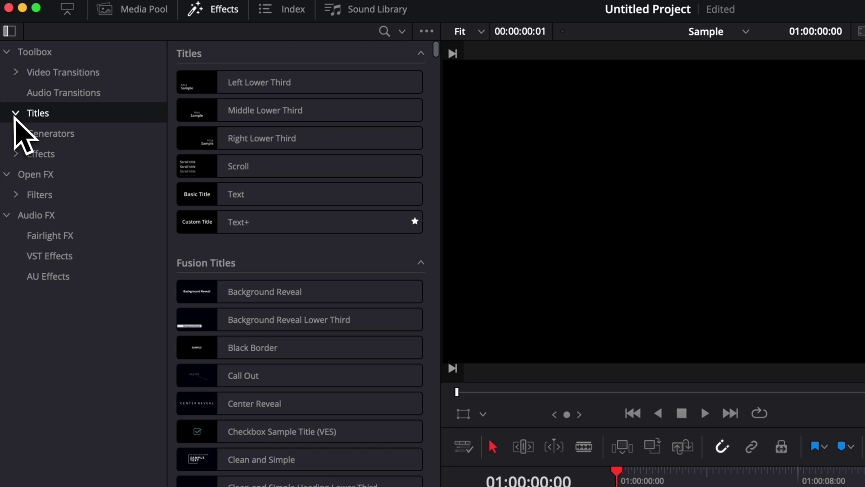
{"action": "left_click", "coordinate": [25, 132]}
{"action": "scroll", "coordinate": [58, 244], "scroll_direction": "down", "scroll_amount": 5}
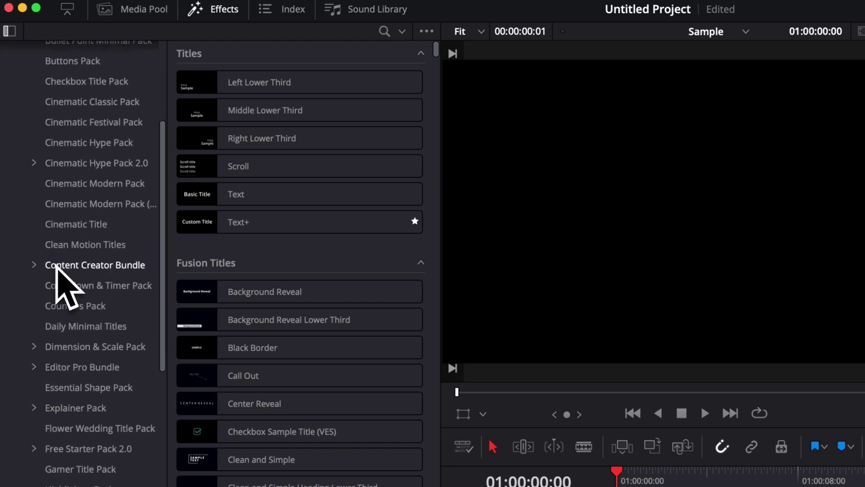
{"action": "scroll", "coordinate": [57, 271], "scroll_direction": "down", "scroll_amount": 8}
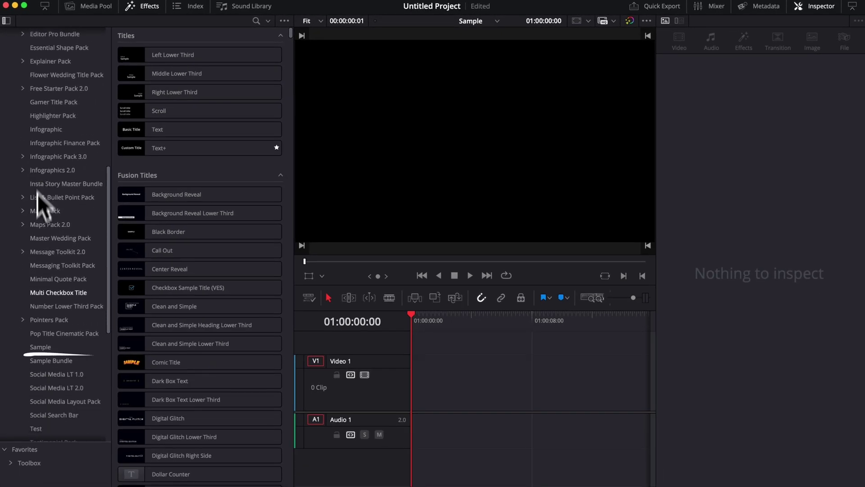
{"action": "left_click", "coordinate": [40, 347]}
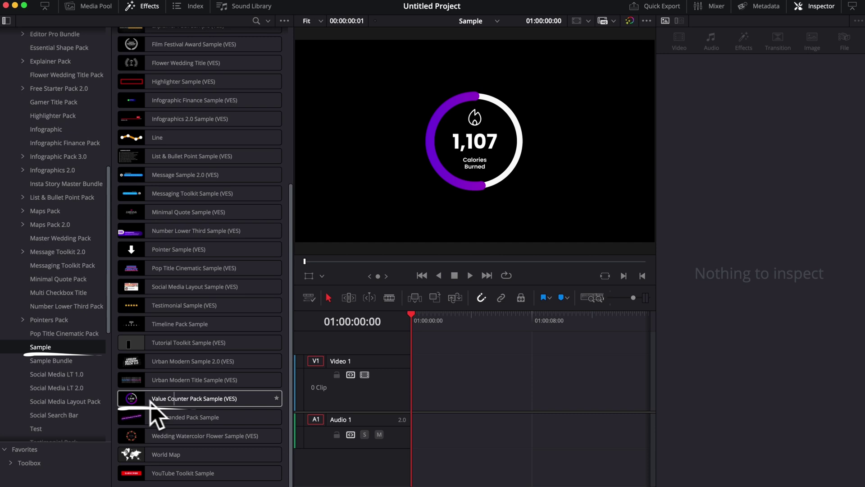
{"action": "left_click_drag", "start_coordinate": [204, 400], "coordinate": [416, 399]}
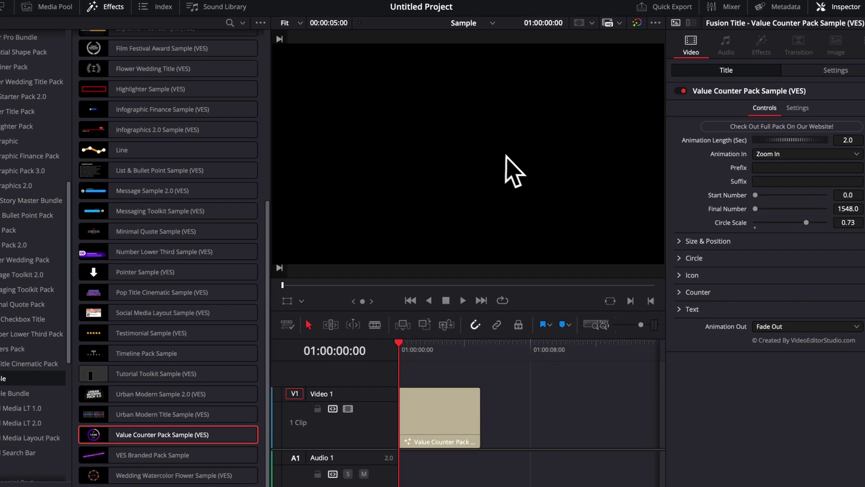
Play the title from the start to watch the counter rise to 1,548
{"action": "key", "text": "space"}
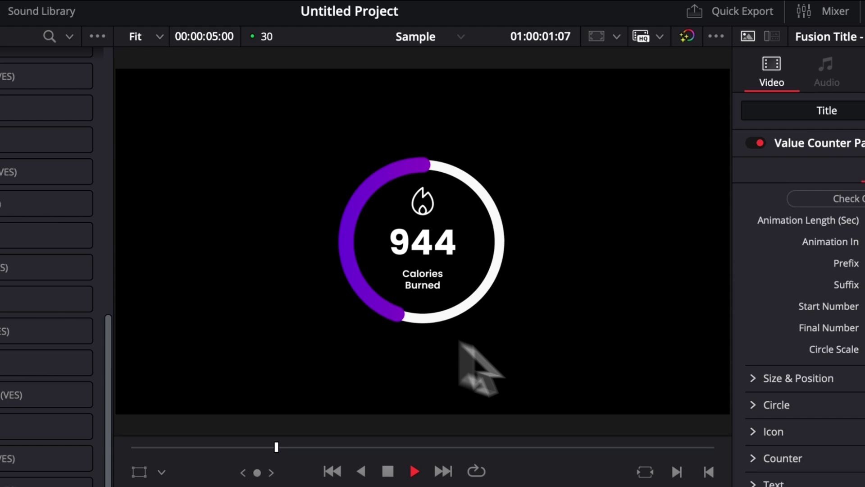
{"action": "key", "text": "space"}
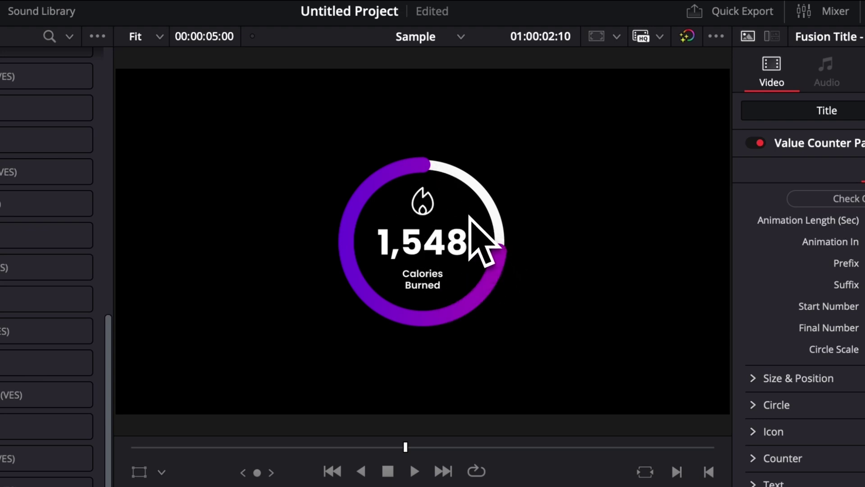
{"action": "key", "text": "Home"}
{"action": "key", "text": "space"}
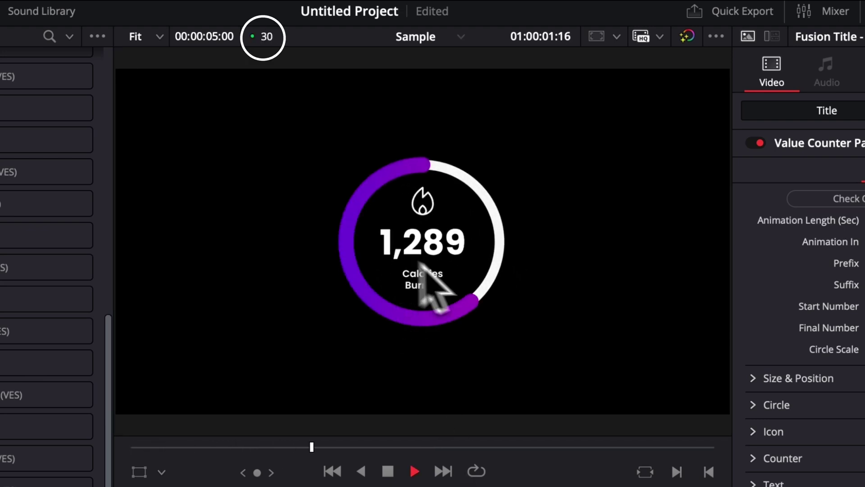
{"action": "key", "text": "space"}
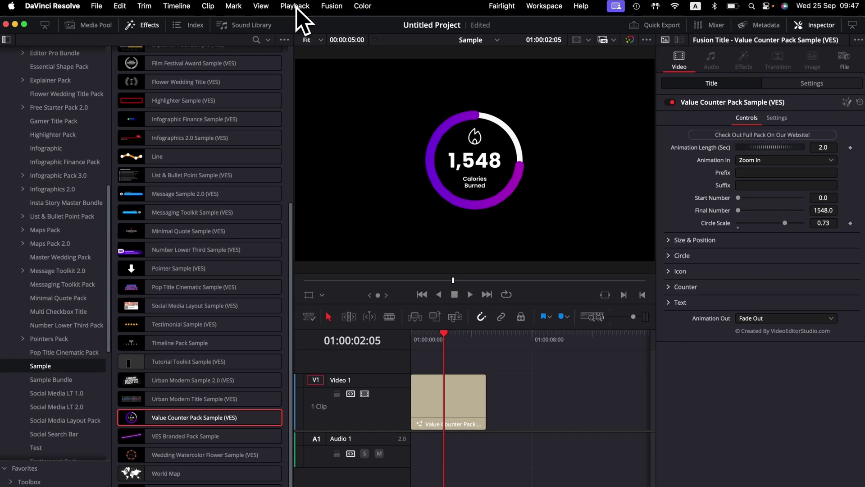
Set Playback > Render Cache to Smart, then scrub and replay the counter title
{"action": "left_click", "coordinate": [295, 6]}
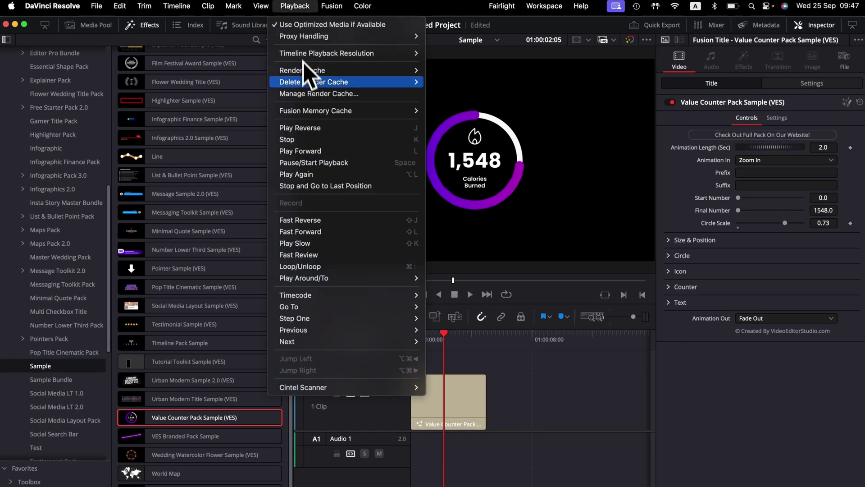
{"action": "mouse_move", "coordinate": [315, 73]}
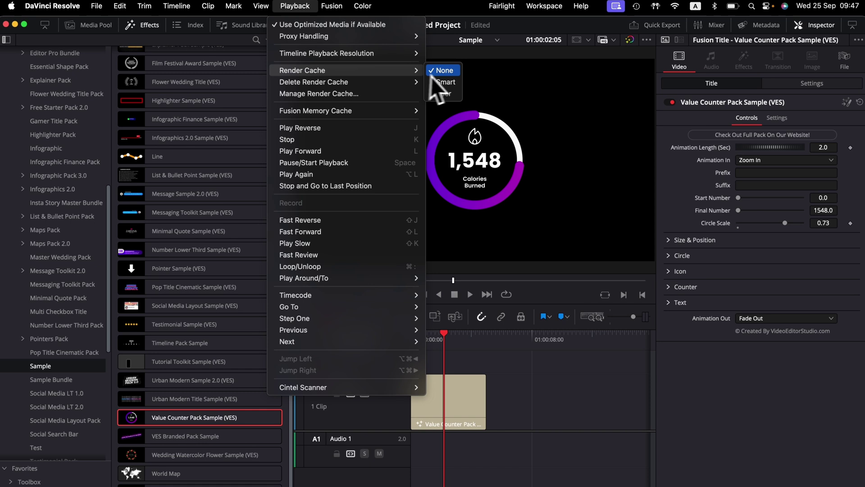
{"action": "left_click", "coordinate": [455, 86]}
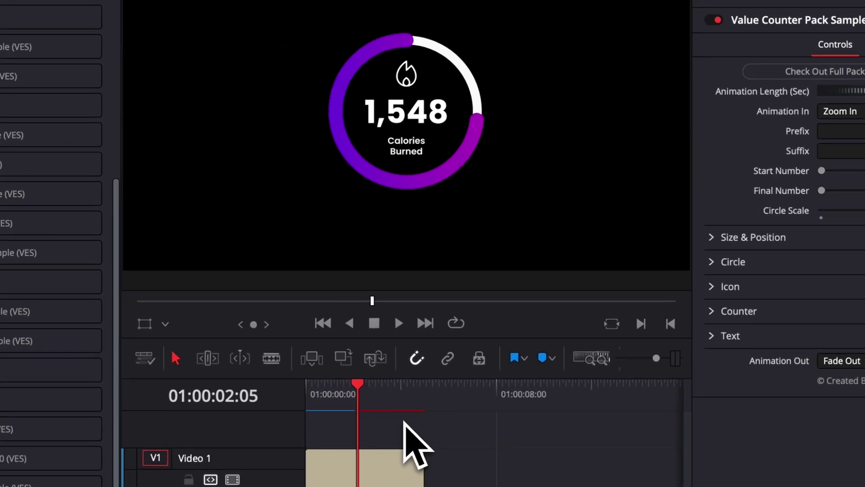
{"action": "mouse_move", "coordinate": [301, 396]}
{"action": "left_mouse_down"}
{"action": "mouse_move", "coordinate": [377, 409]}
{"action": "mouse_move", "coordinate": [313, 405]}
{"action": "left_mouse_up"}
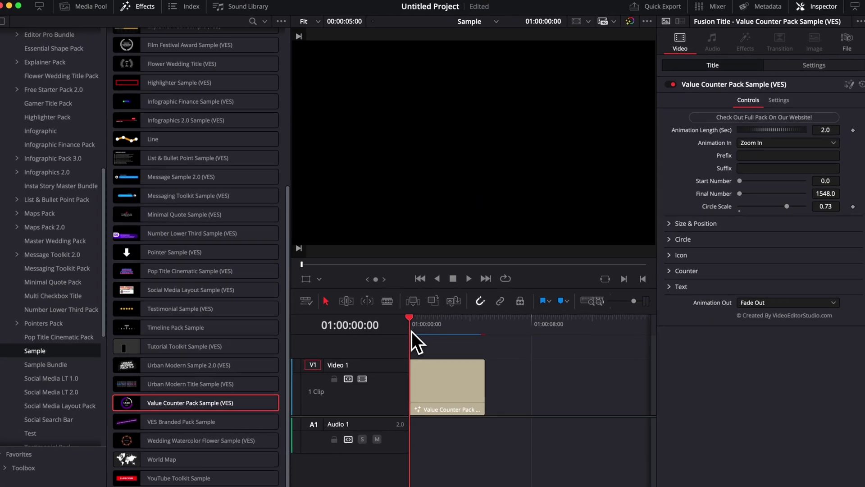
{"action": "key", "text": "space"}
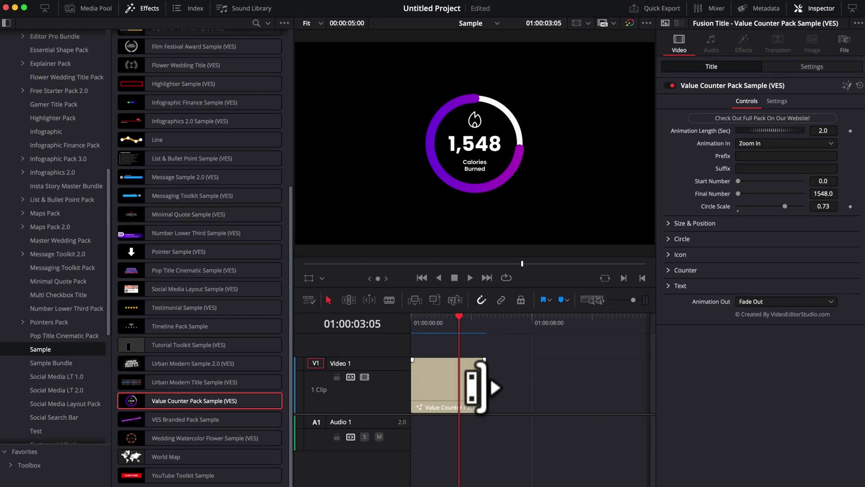
Trim the title clip's end and play it back from the start
{"action": "left_click_drag", "start_coordinate": [489, 388], "coordinate": [545, 392]}
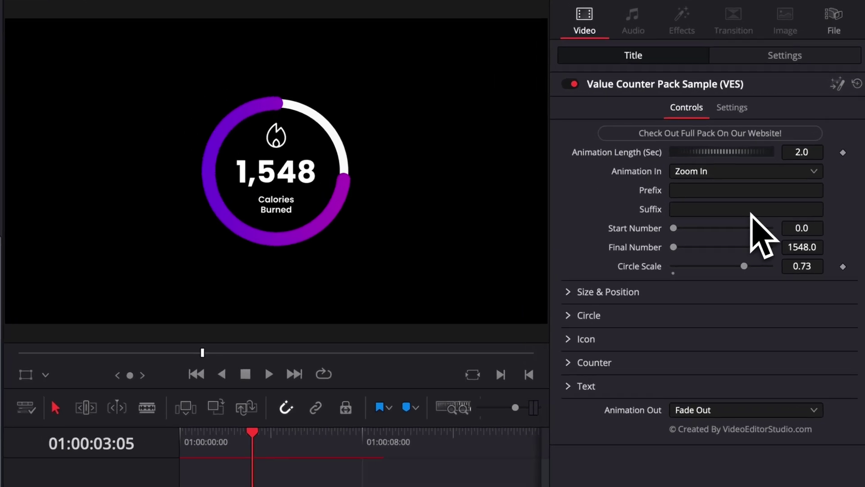
{"action": "left_click", "coordinate": [182, 436]}
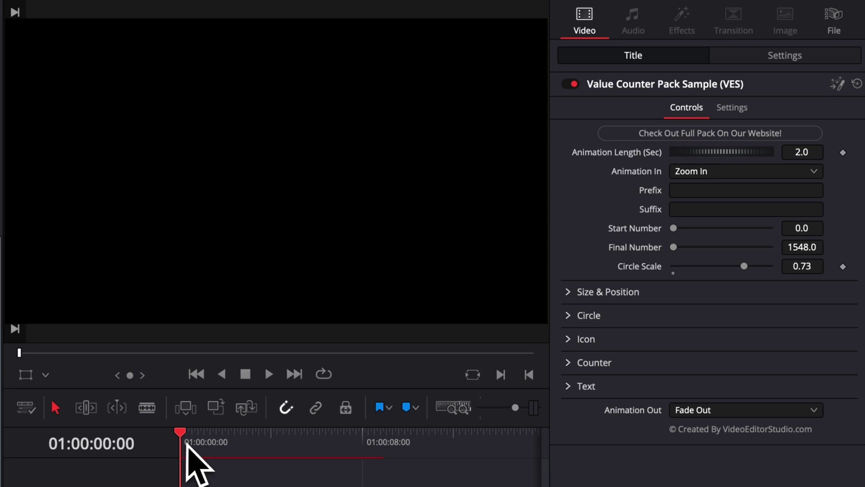
{"action": "key", "text": "space"}
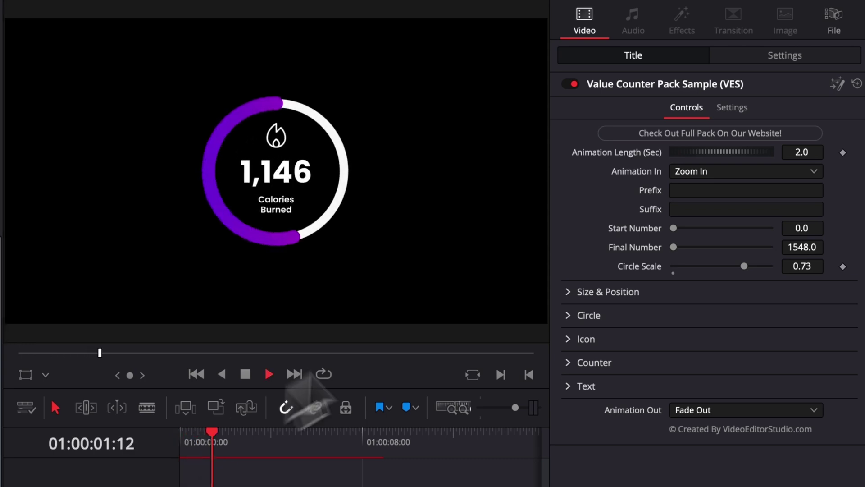
{"action": "key", "text": "space"}
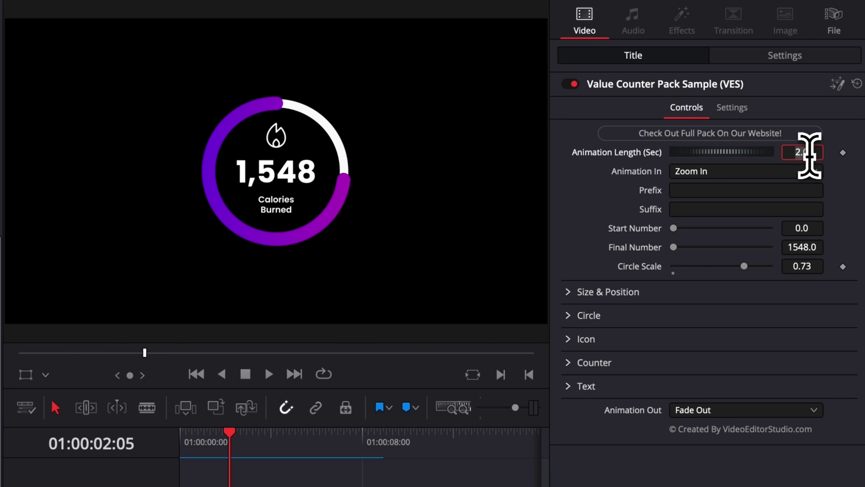
Set Animation Length to 1.0 and replay the faster counter
{"action": "left_click", "coordinate": [810, 156]}
{"action": "type", "text": "1"}
{"action": "left_click", "coordinate": [184, 442]}
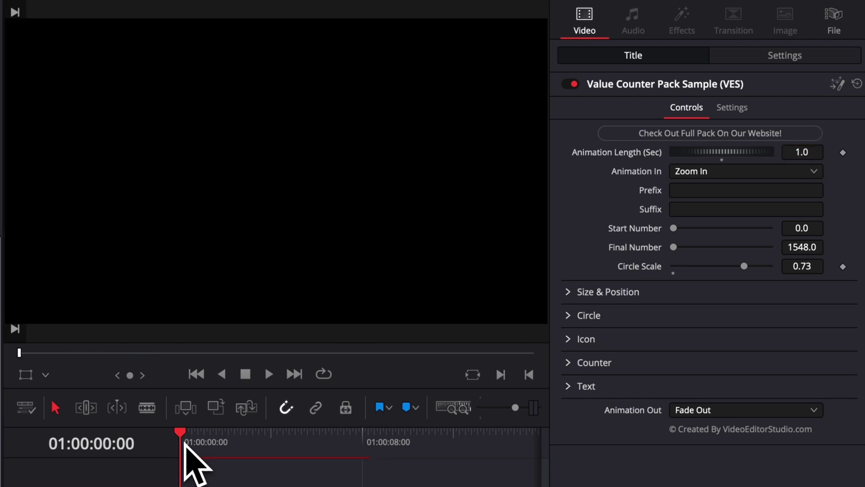
{"action": "key", "text": "space"}
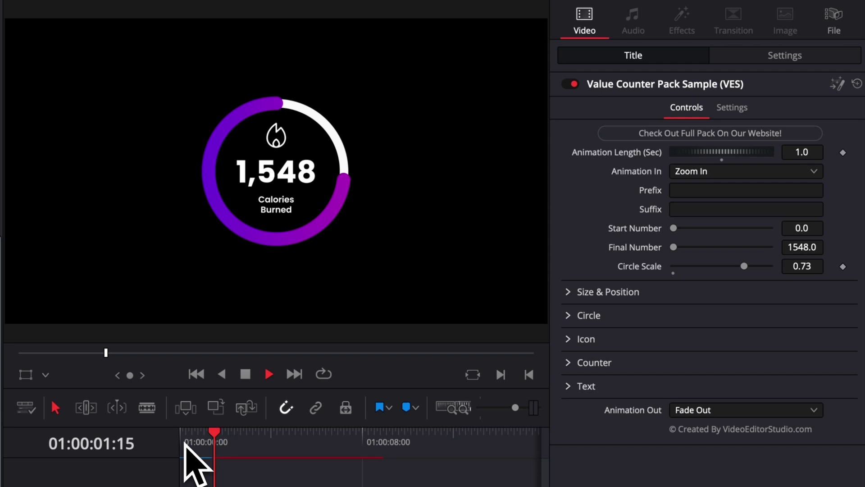
{"action": "key", "text": "space"}
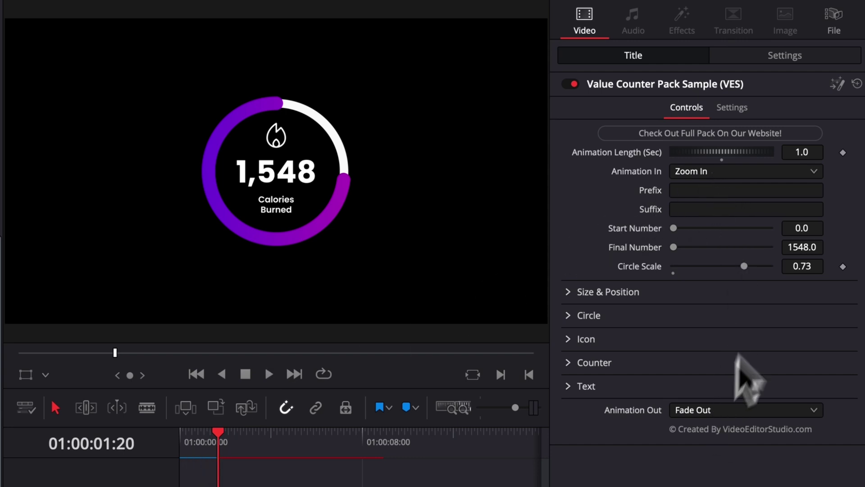
{"action": "left_click", "coordinate": [764, 173]}
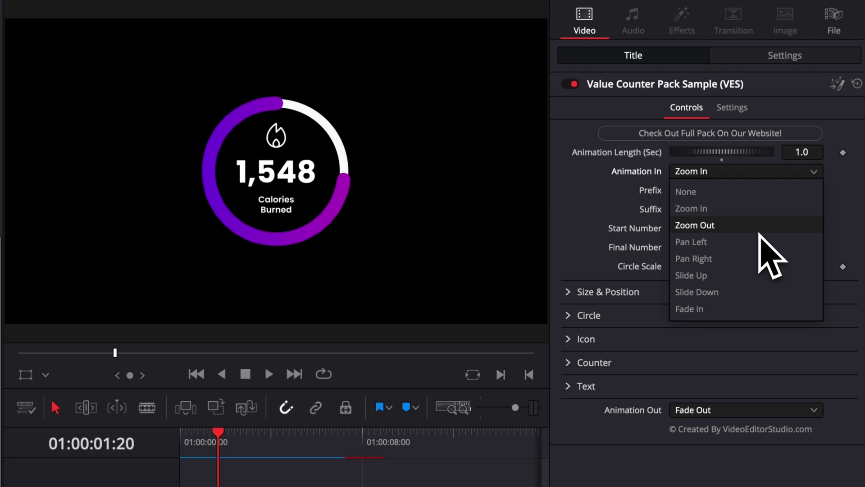
{"action": "left_click", "coordinate": [728, 193]}
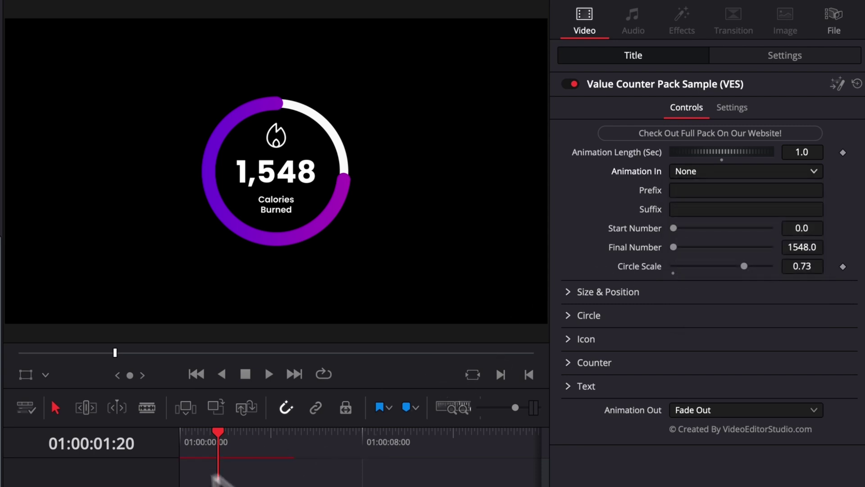
{"action": "left_click", "coordinate": [183, 451]}
{"action": "key", "text": "space"}
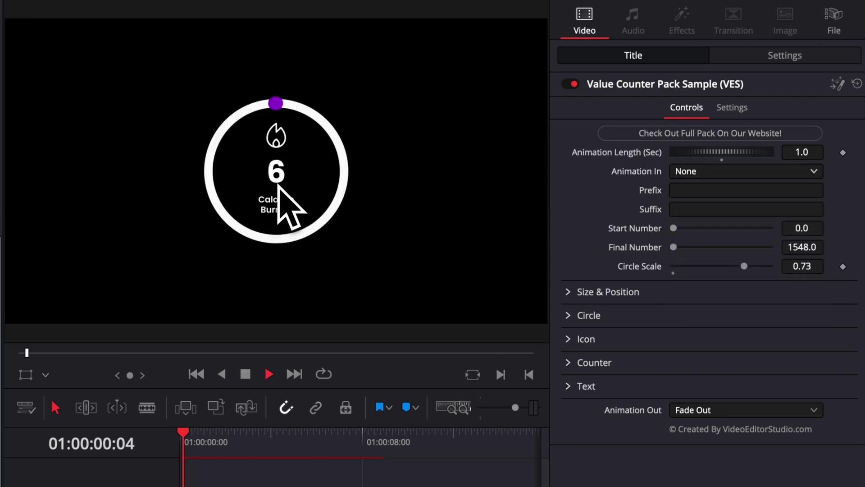
{"action": "left_click", "coordinate": [192, 441]}
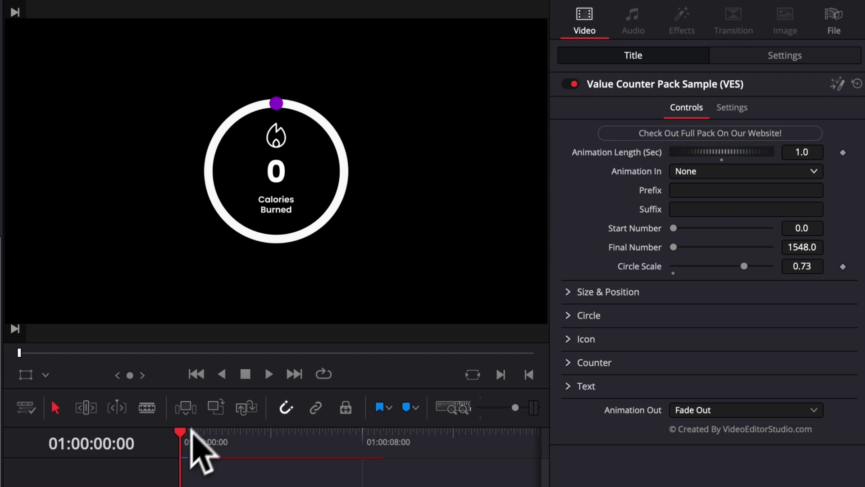
{"action": "key", "text": "space"}
{"action": "key", "text": "space"}
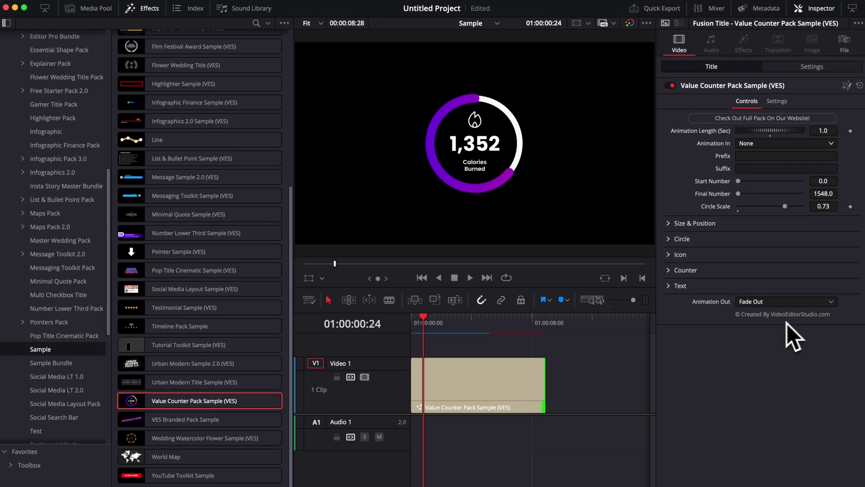
{"action": "left_click", "coordinate": [781, 305]}
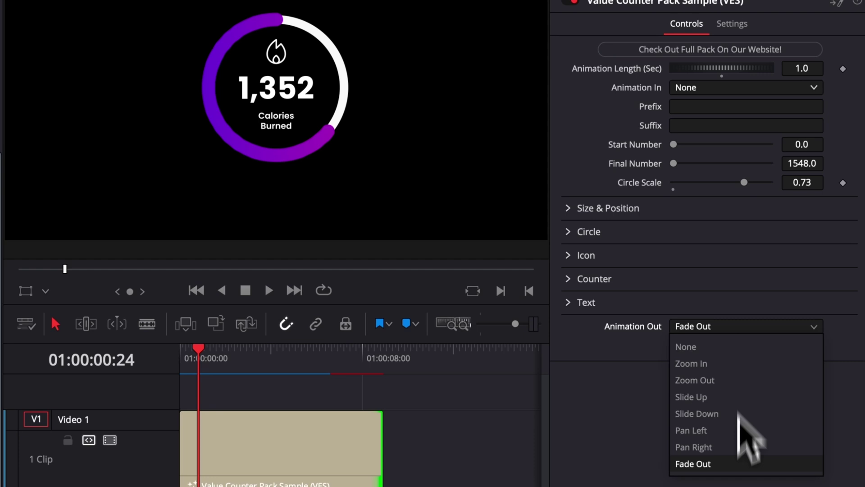
{"action": "key", "text": "Escape"}
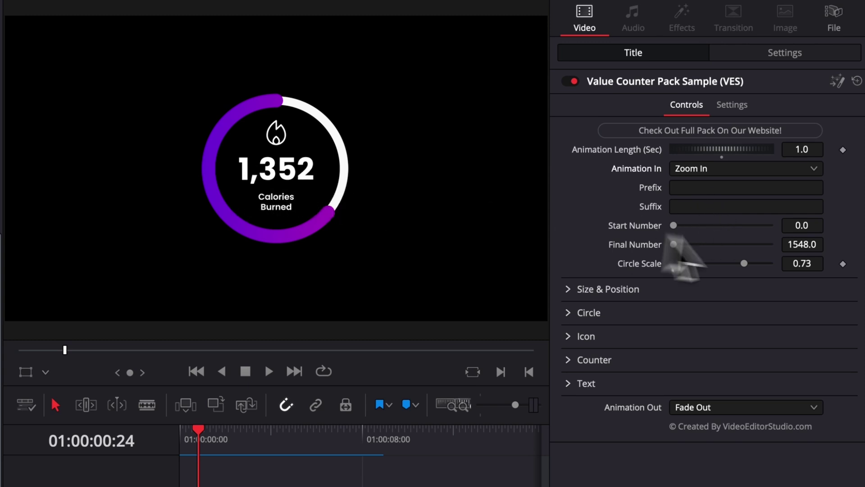
Try a $ prefix and % suffix on the counter, then delete them
{"action": "left_click", "coordinate": [734, 191]}
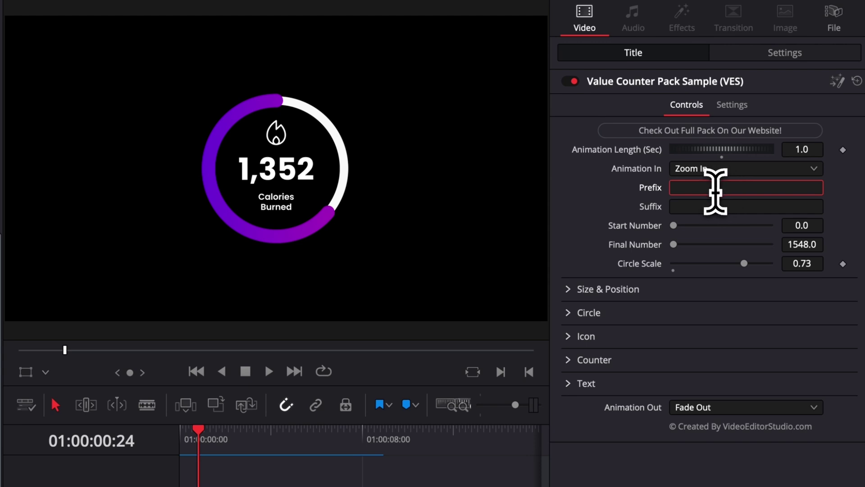
{"action": "type", "text": "$"}
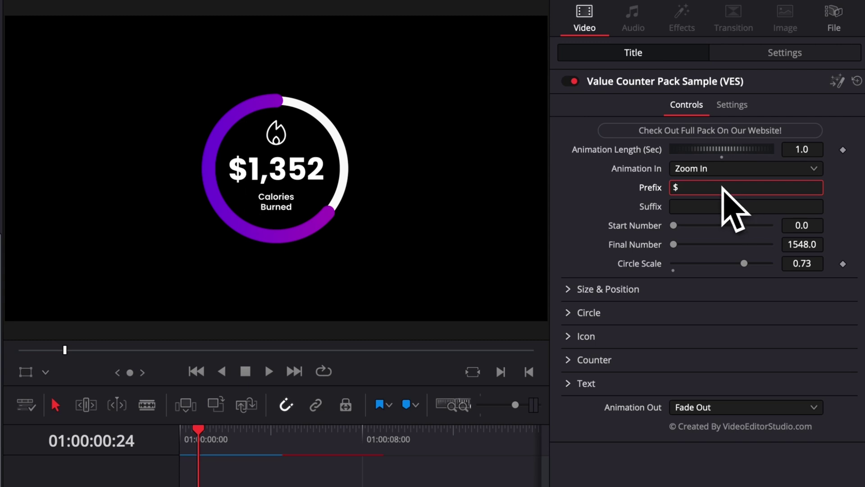
{"action": "key", "text": "BackSpace"}
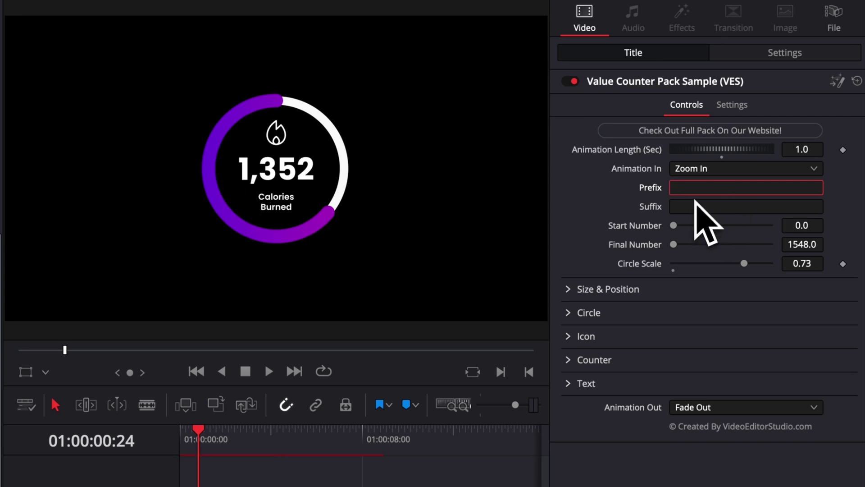
{"action": "left_click", "coordinate": [702, 207]}
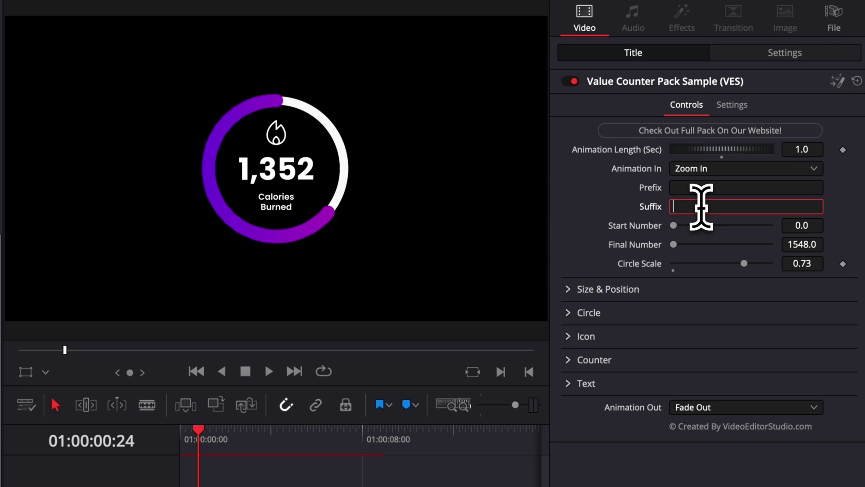
{"action": "type", "text": "%"}
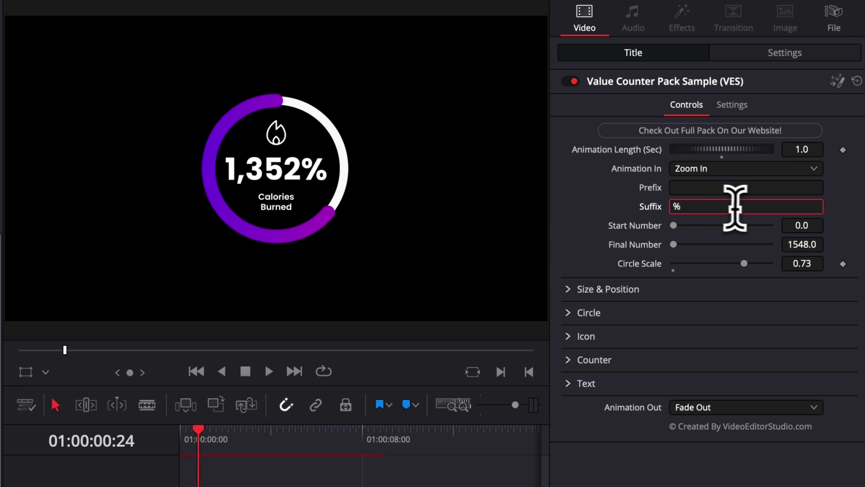
{"action": "key", "text": "BackSpace"}
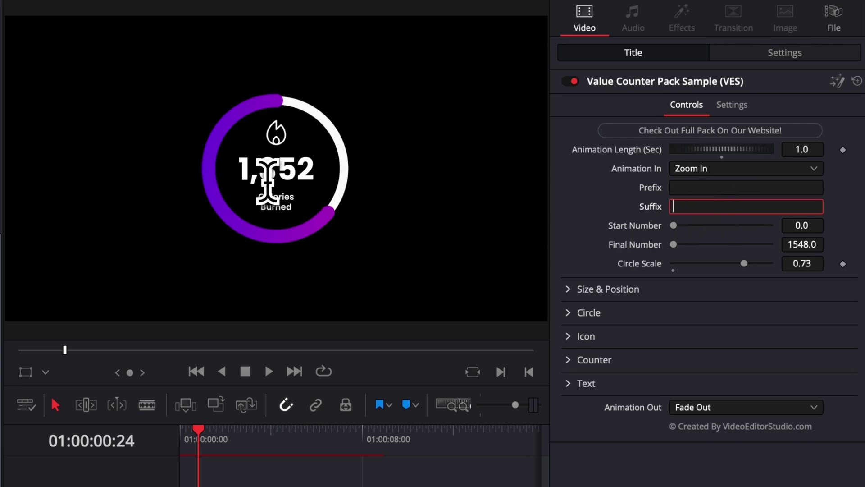
{"action": "type", "text": "0000"}
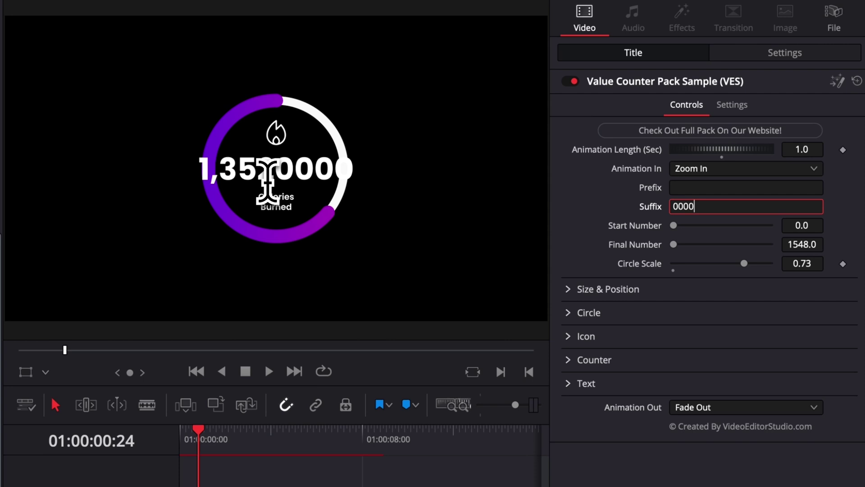
{"action": "key", "text": "BackSpace"}
{"action": "key", "text": "BackSpace"}
{"action": "key", "text": "BackSpace"}
{"action": "key", "text": "BackSpace"}
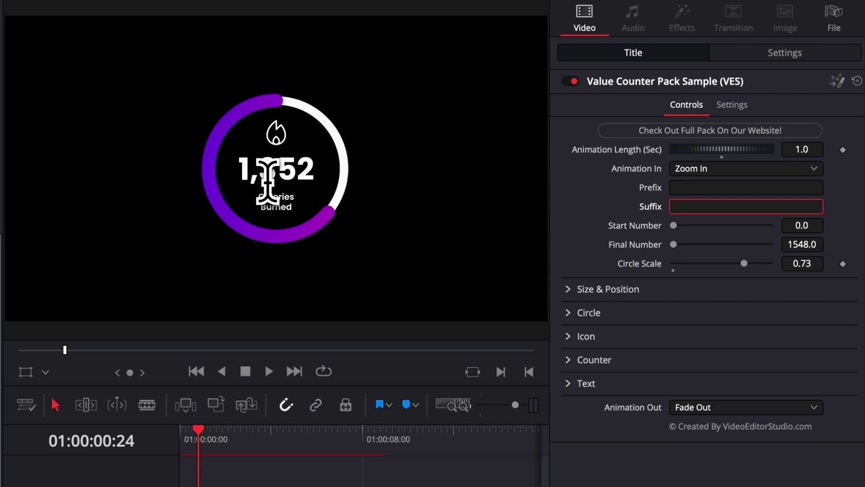
{"action": "mouse_move", "coordinate": [198, 439]}
{"action": "left_mouse_down"}
{"action": "mouse_move", "coordinate": [180, 441]}
{"action": "mouse_move", "coordinate": [202, 439]}
{"action": "left_mouse_up"}
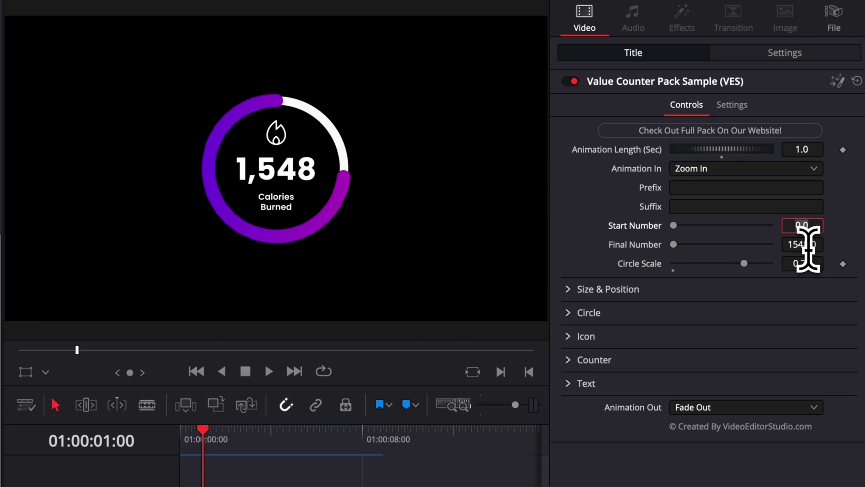
Set the counter's Final Number to 87 and play it back
{"action": "left_click", "coordinate": [806, 246]}
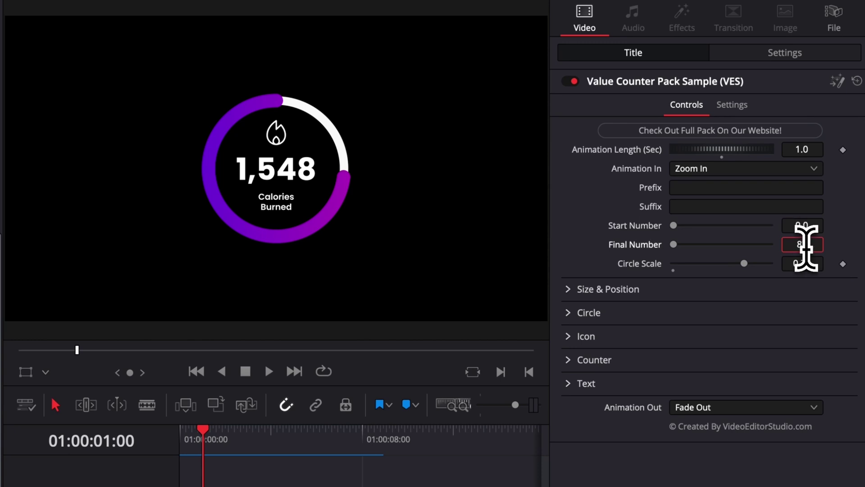
{"action": "type", "text": "87"}
{"action": "left_click", "coordinate": [183, 441]}
{"action": "key", "text": "space"}
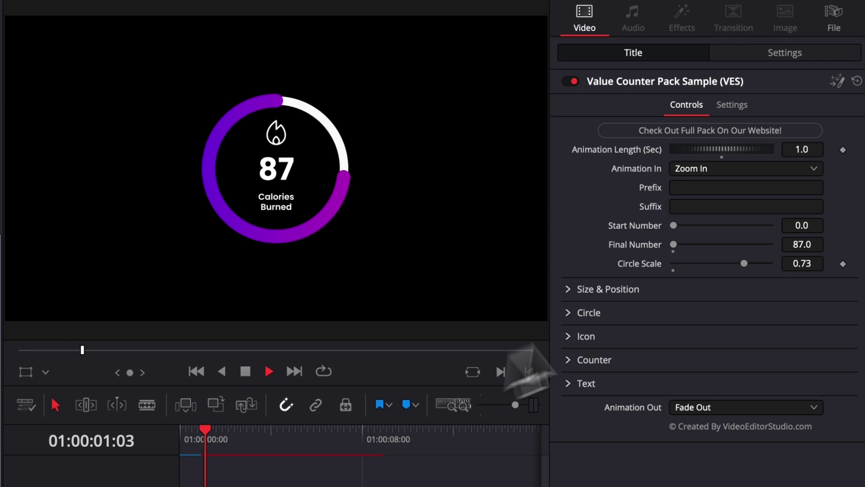
{"action": "key", "text": "space"}
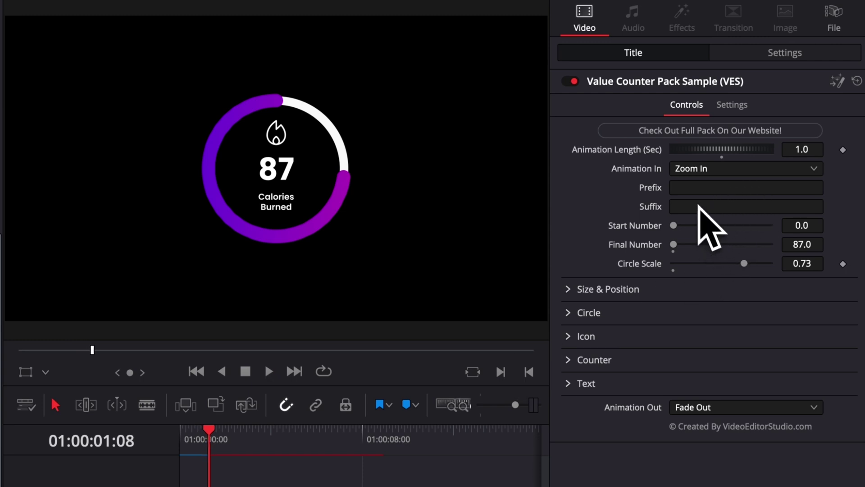
Enter '-' as the Prefix and 'Cal' as the Suffix
{"action": "left_click", "coordinate": [694, 188]}
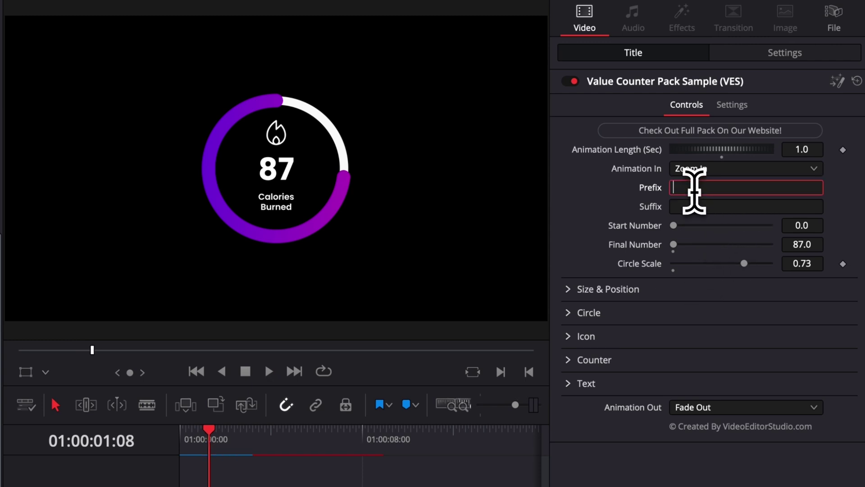
{"action": "type", "text": "-"}
{"action": "left_click", "coordinate": [728, 208]}
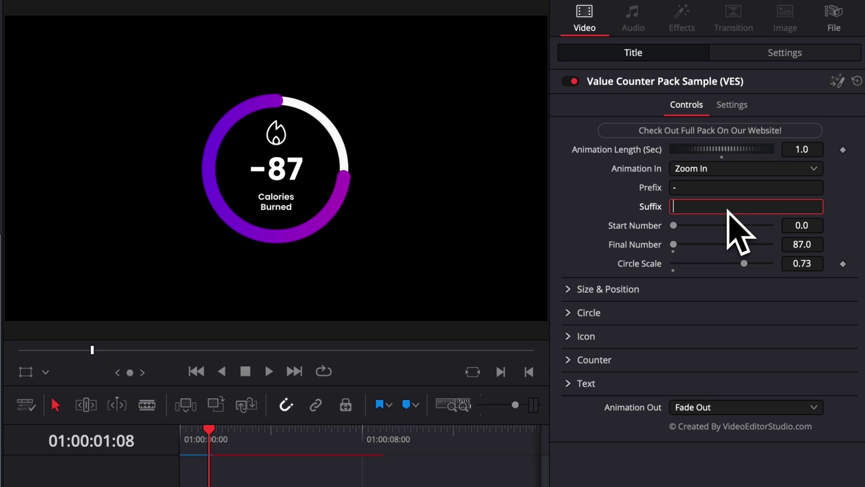
{"action": "type", "text": "Cal"}
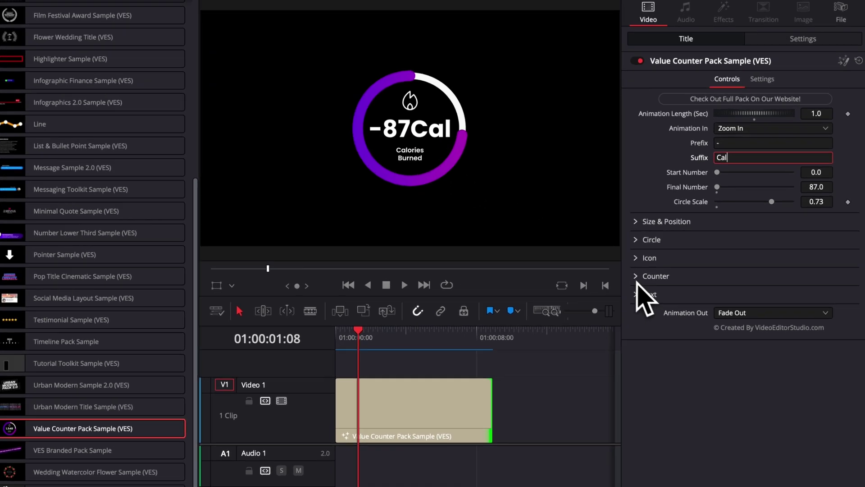
Shrink the counter text slightly and enable a rounded-corner Text Background box
{"action": "left_click", "coordinate": [682, 270]}
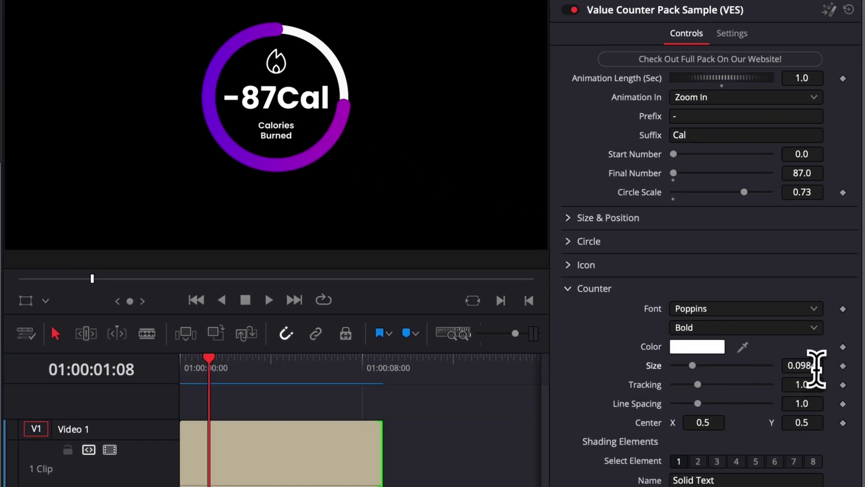
{"action": "left_click_drag", "start_coordinate": [816, 360], "coordinate": [774, 364]}
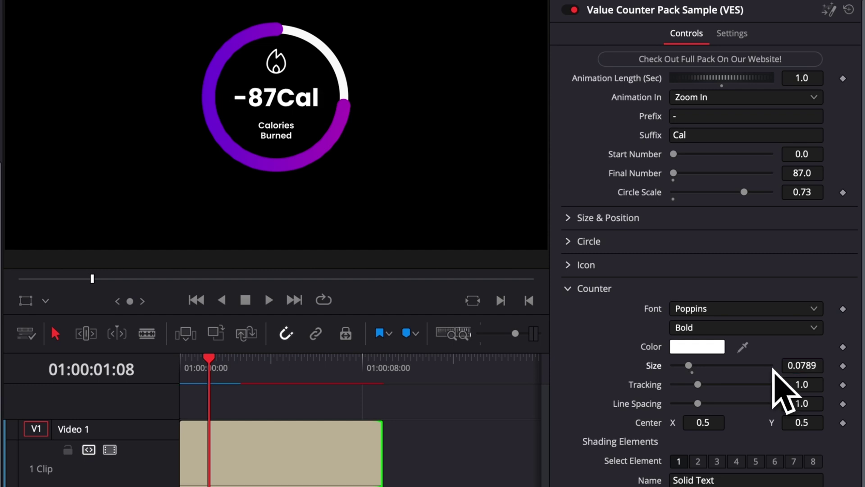
{"action": "scroll", "coordinate": [772, 367], "scroll_direction": "down", "scroll_amount": 3}
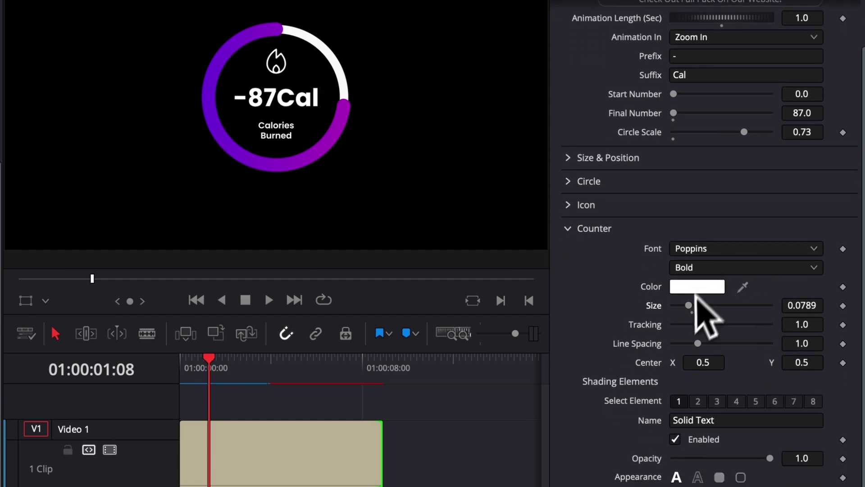
{"action": "scroll", "coordinate": [680, 379], "scroll_direction": "down", "scroll_amount": 3}
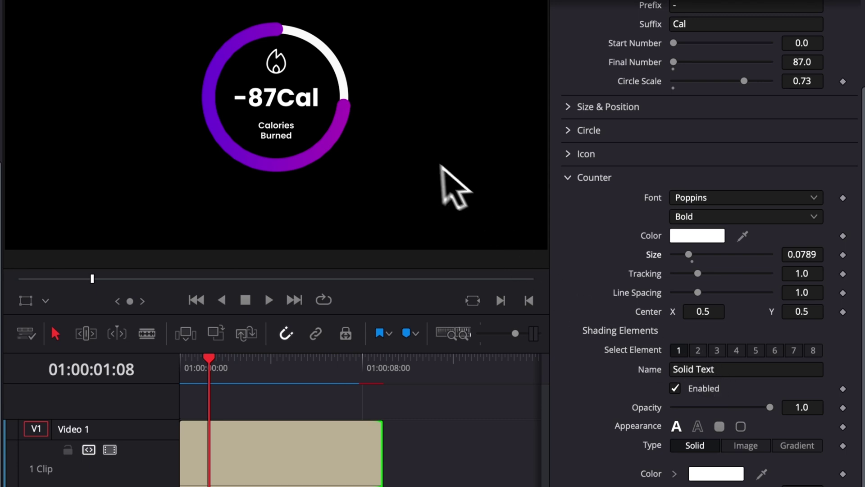
{"action": "left_click", "coordinate": [755, 350]}
{"action": "scroll", "coordinate": [763, 377], "scroll_direction": "up", "scroll_amount": 6}
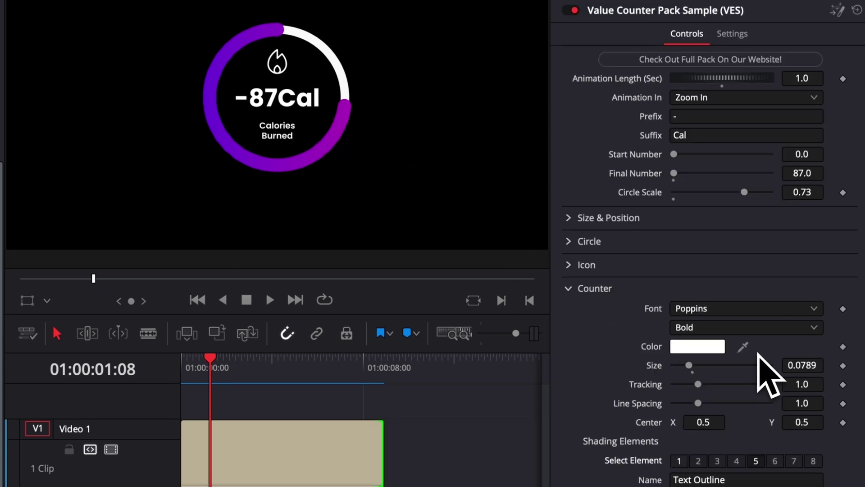
{"action": "left_click", "coordinate": [779, 385]}
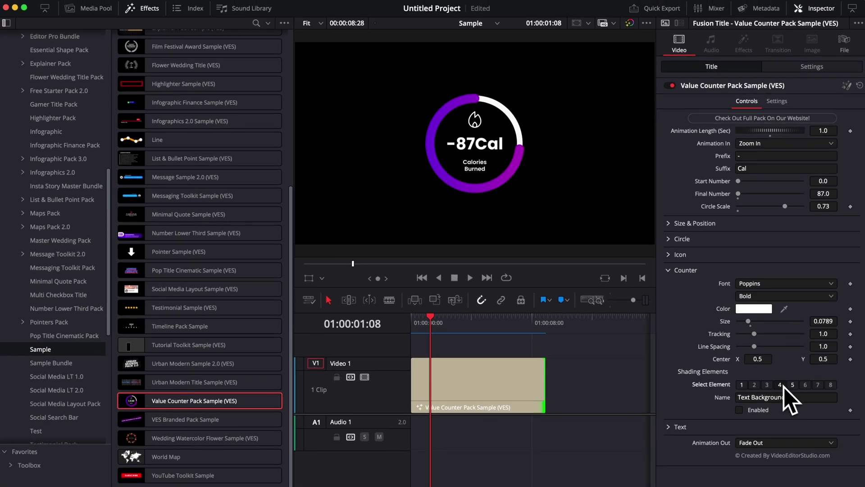
{"action": "left_click", "coordinate": [739, 410]}
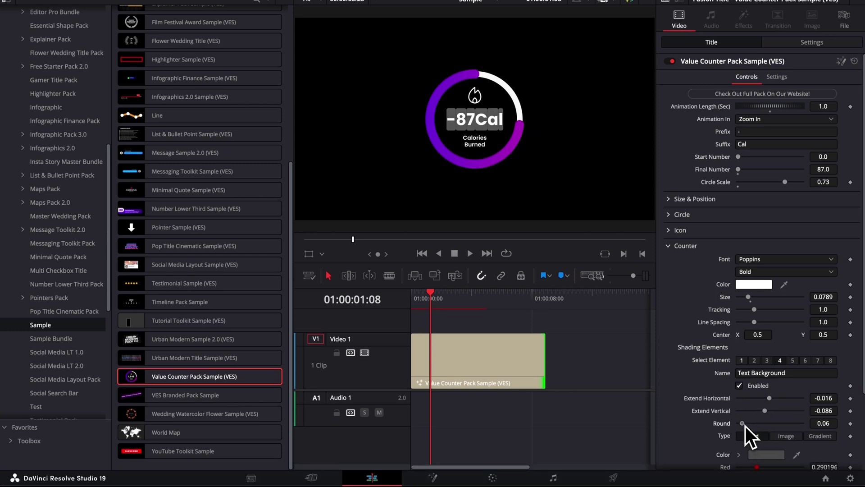
{"action": "left_click_drag", "start_coordinate": [744, 424], "coordinate": [792, 399]}
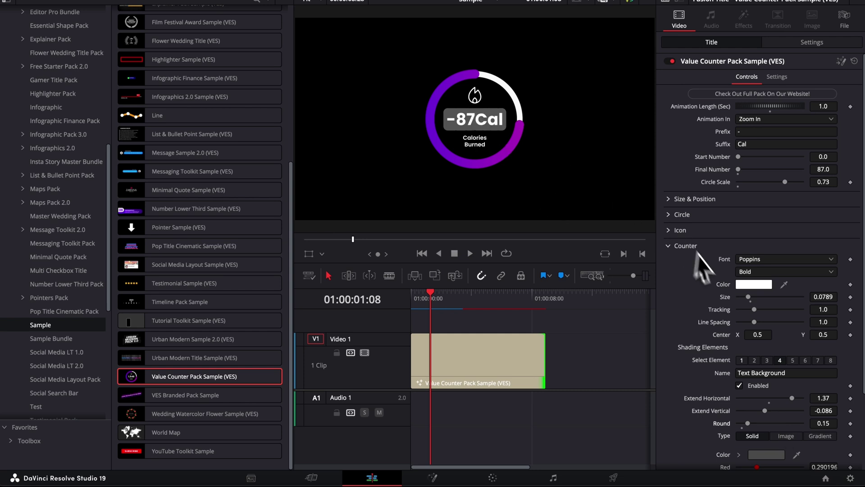
Color the text background with the ring's purple and enable the Text Shadow element
{"action": "scroll", "coordinate": [715, 276], "scroll_direction": "down", "scroll_amount": 3}
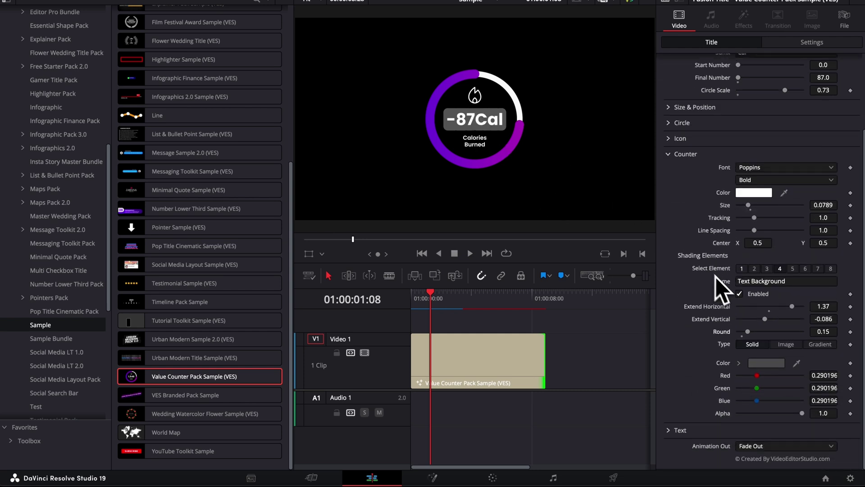
{"action": "left_click", "coordinate": [771, 362]}
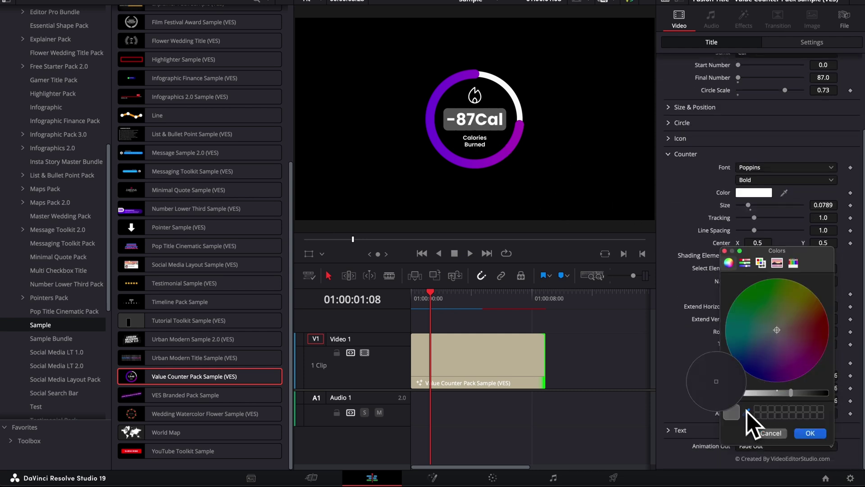
{"action": "left_click", "coordinate": [471, 79]}
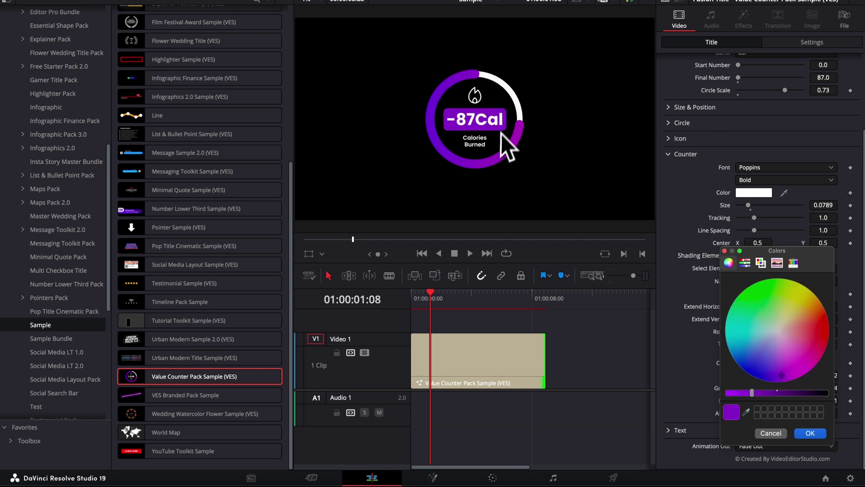
{"action": "key", "text": "Return"}
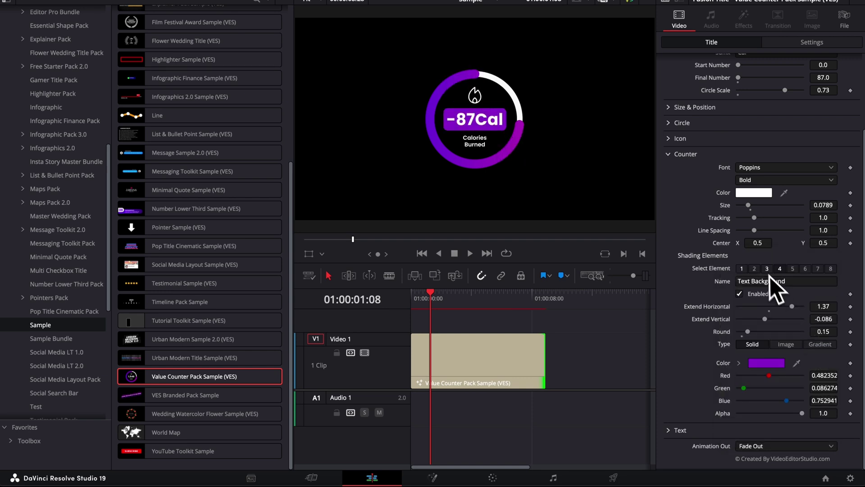
{"action": "left_click", "coordinate": [767, 270]}
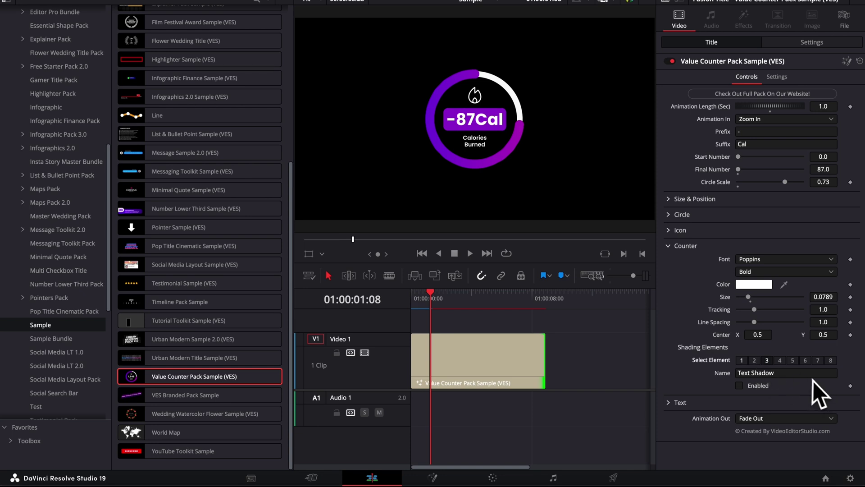
{"action": "left_click", "coordinate": [739, 385]}
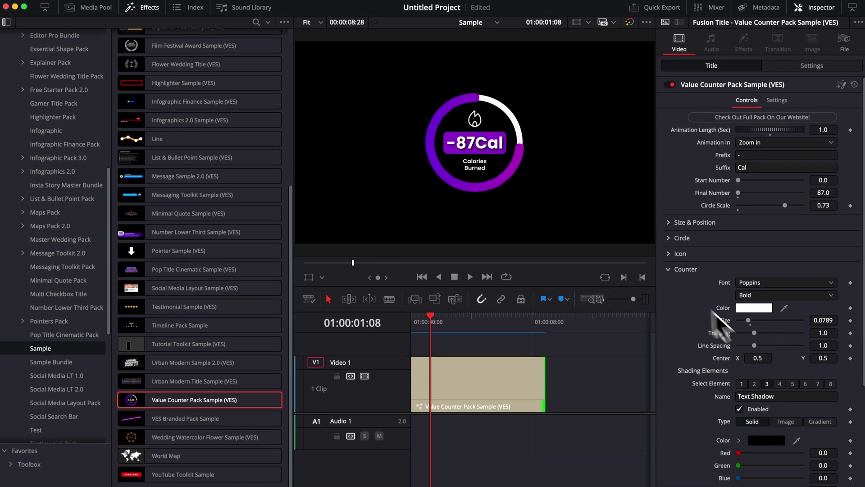
Set the Circle Scale to 0.87 to enlarge the ring
{"action": "left_click", "coordinate": [712, 269]}
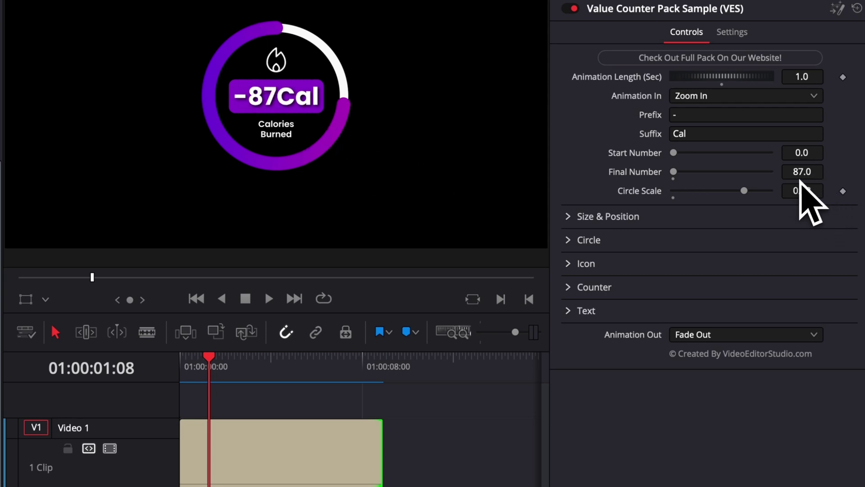
{"action": "left_click", "coordinate": [814, 194]}
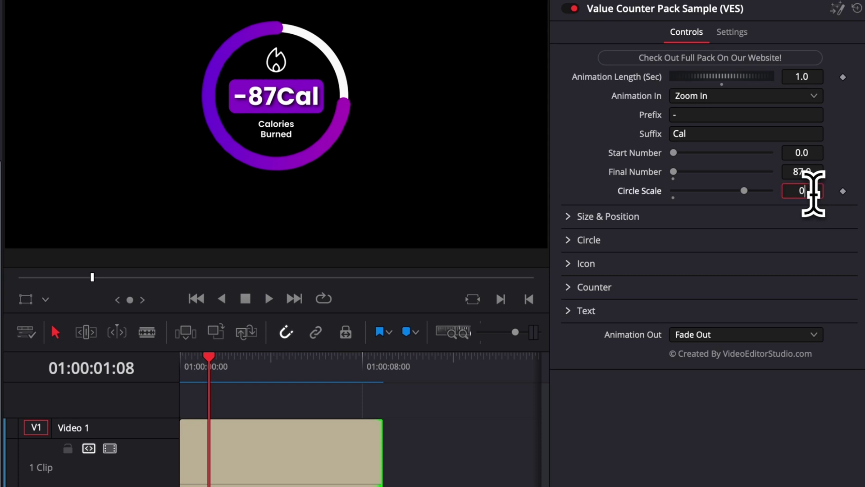
{"action": "key", "text": "Return"}
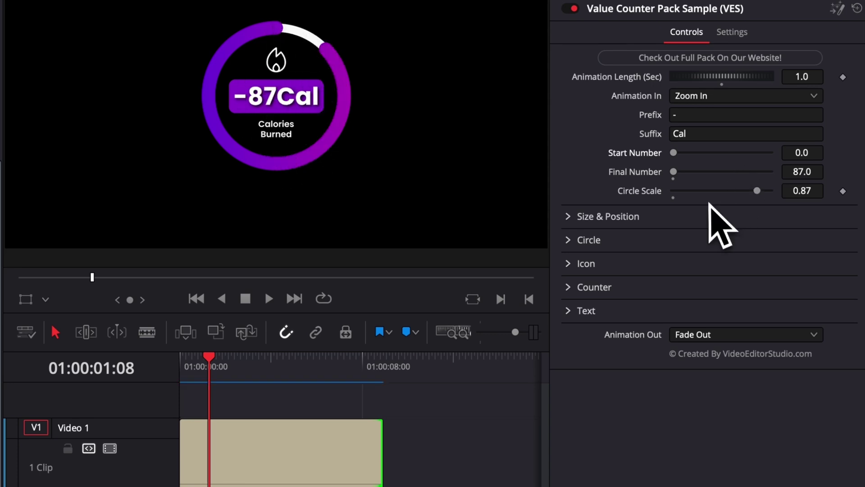
{"action": "left_click", "coordinate": [594, 220]}
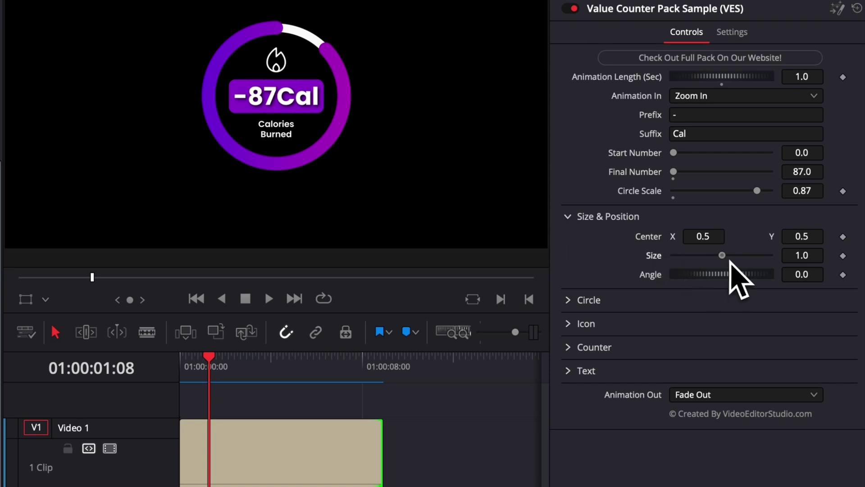
{"action": "mouse_move", "coordinate": [722, 253]}
{"action": "left_mouse_down"}
{"action": "mouse_move", "coordinate": [729, 257]}
{"action": "mouse_move", "coordinate": [715, 258]}
{"action": "mouse_move", "coordinate": [727, 263]}
{"action": "left_mouse_up"}
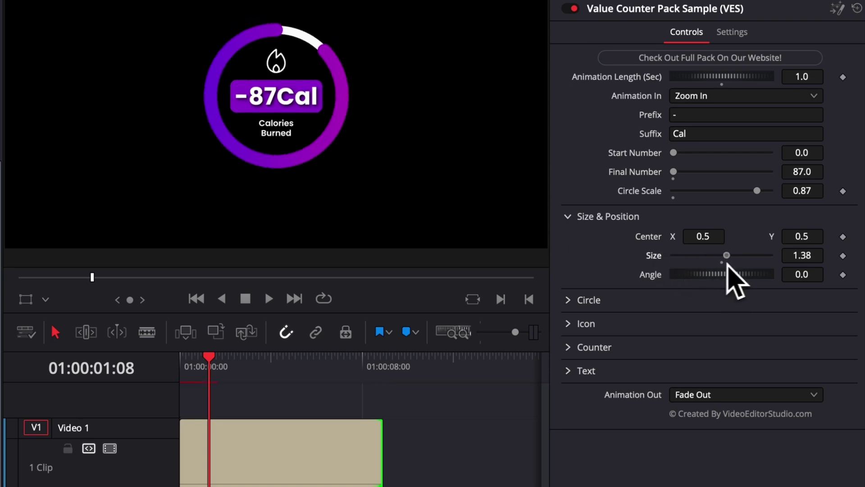
{"action": "left_click_drag", "start_coordinate": [813, 236], "coordinate": [747, 245]}
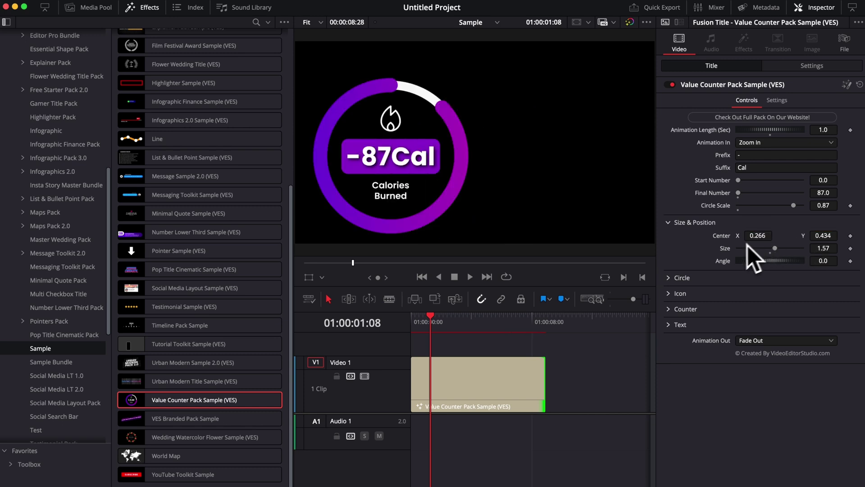
{"action": "double_click", "coordinate": [722, 236]}
{"action": "double_click", "coordinate": [725, 248]}
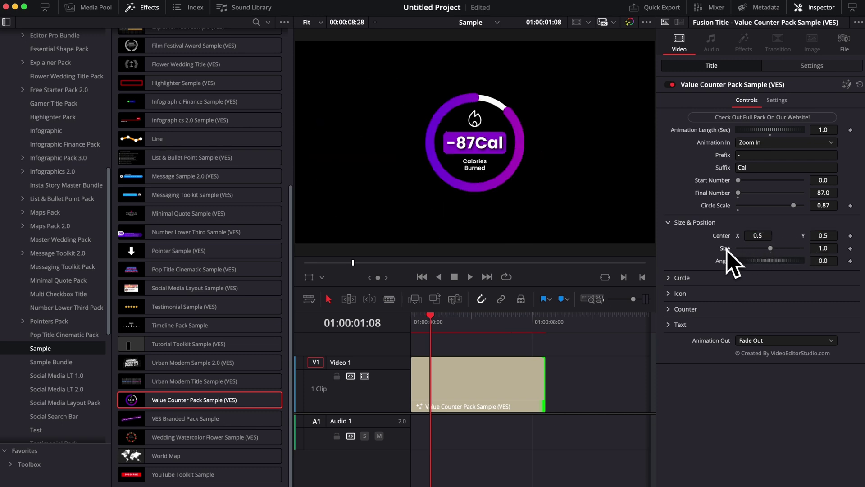
Change the ring Type from Horizontal gradient to Solid Color, previewing bright green
{"action": "left_click", "coordinate": [668, 223]}
{"action": "left_click", "coordinate": [669, 237]}
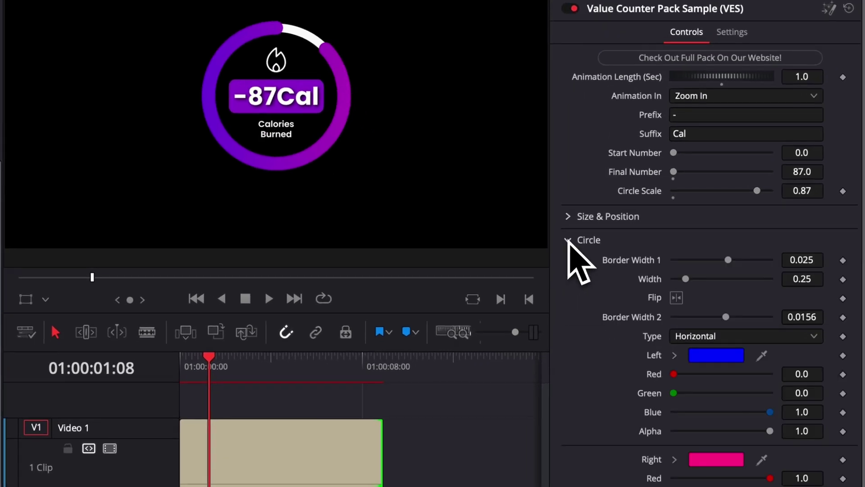
{"action": "scroll", "coordinate": [703, 298], "scroll_direction": "down", "scroll_amount": 1}
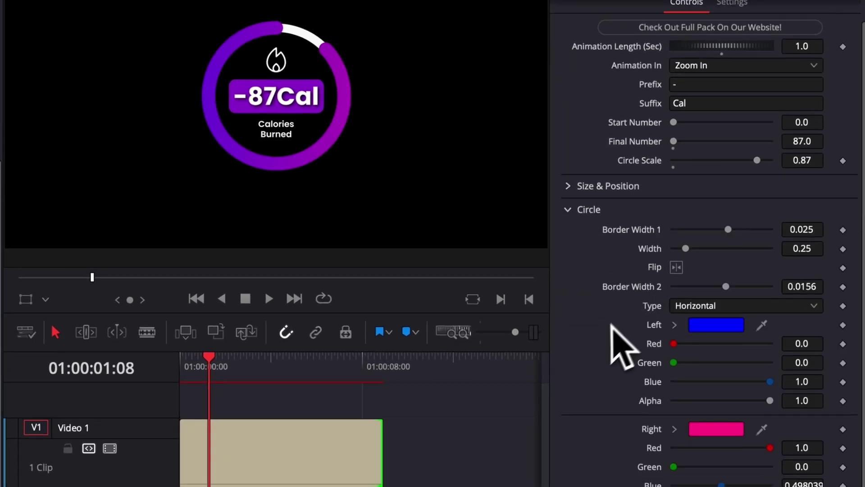
{"action": "scroll", "coordinate": [611, 324], "scroll_direction": "down", "scroll_amount": 2}
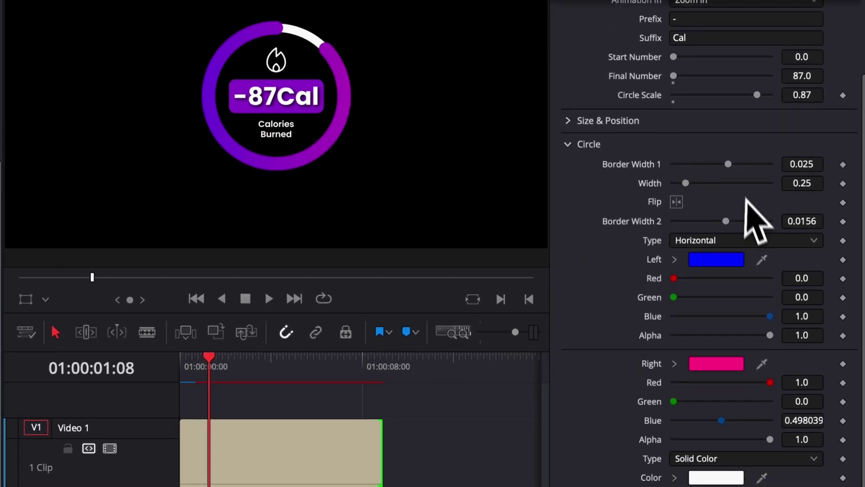
{"action": "left_click_drag", "start_coordinate": [728, 164], "coordinate": [733, 164]}
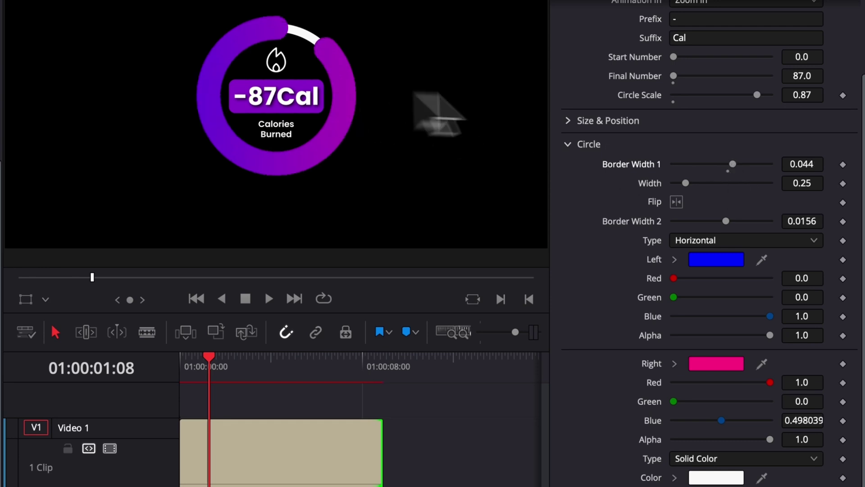
{"action": "key", "text": "ctrl+z"}
{"action": "left_click", "coordinate": [711, 241]}
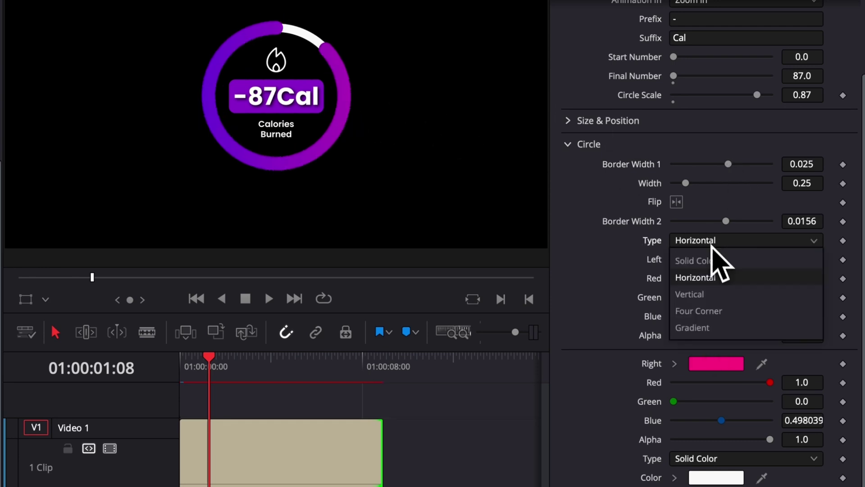
{"action": "left_click", "coordinate": [714, 261]}
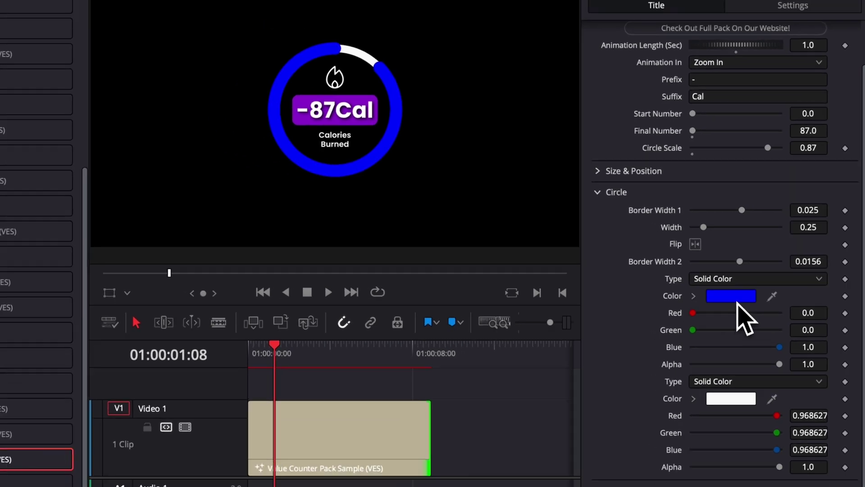
{"action": "left_click", "coordinate": [721, 301]}
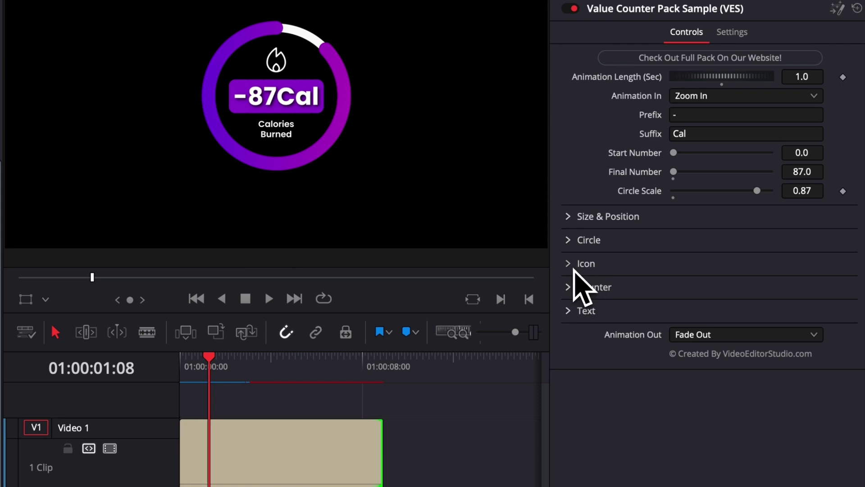
Load the energy lightning image from Downloads as the counter icon, keeping it white
{"action": "left_click", "coordinate": [661, 244]}
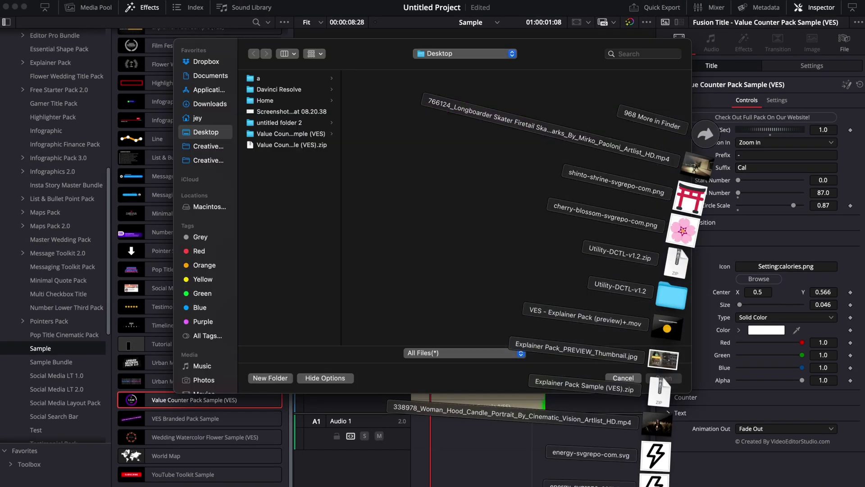
{"action": "left_click_drag", "start_coordinate": [655, 479], "coordinate": [550, 259]}
{"action": "left_click", "coordinate": [663, 378]}
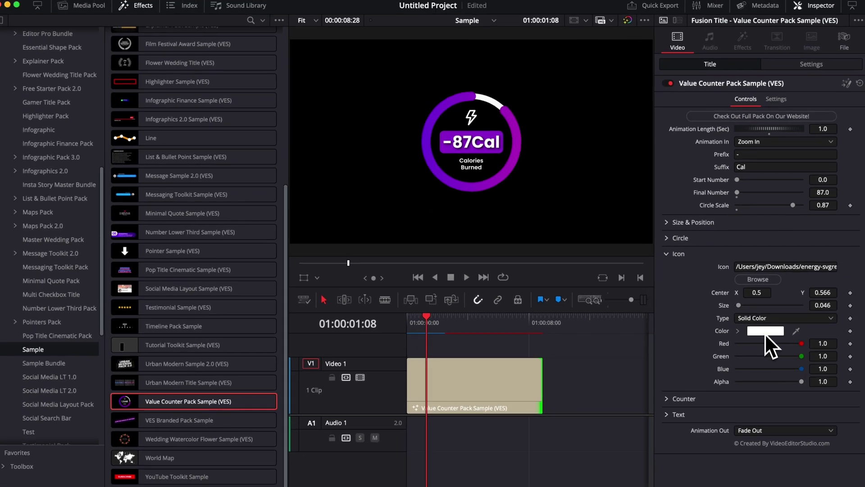
{"action": "left_click", "coordinate": [721, 379]}
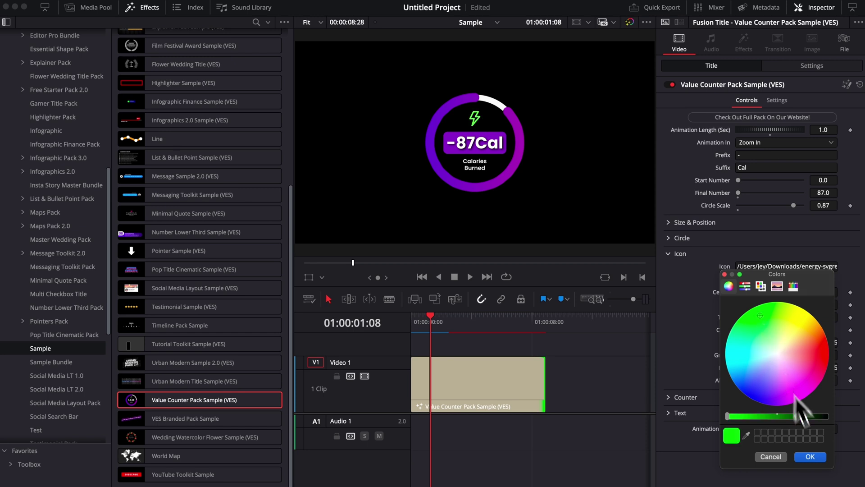
{"action": "left_click", "coordinate": [810, 456]}
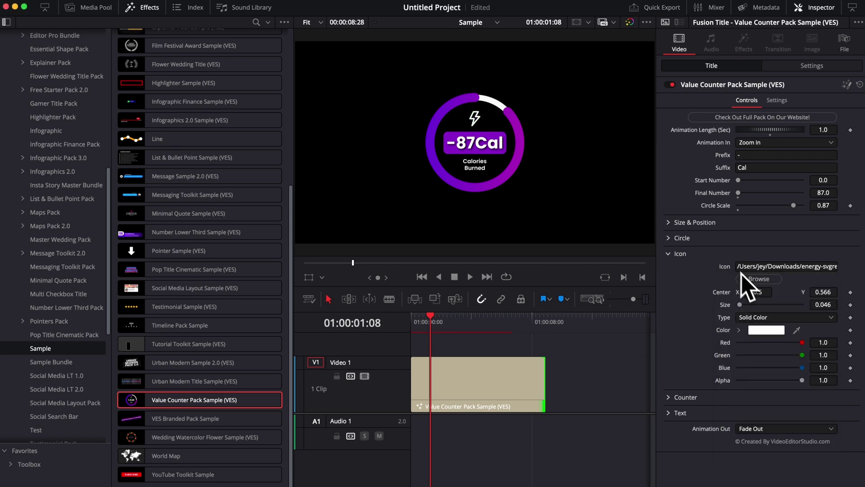
Select and delete all of the 'Calories Burned' caption text
{"action": "left_click", "coordinate": [669, 255]}
{"action": "left_click", "coordinate": [671, 285]}
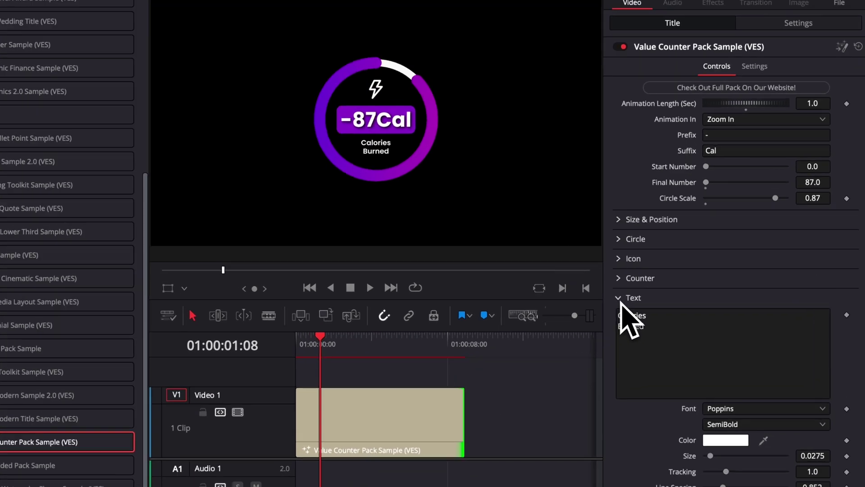
{"action": "left_click", "coordinate": [667, 338]}
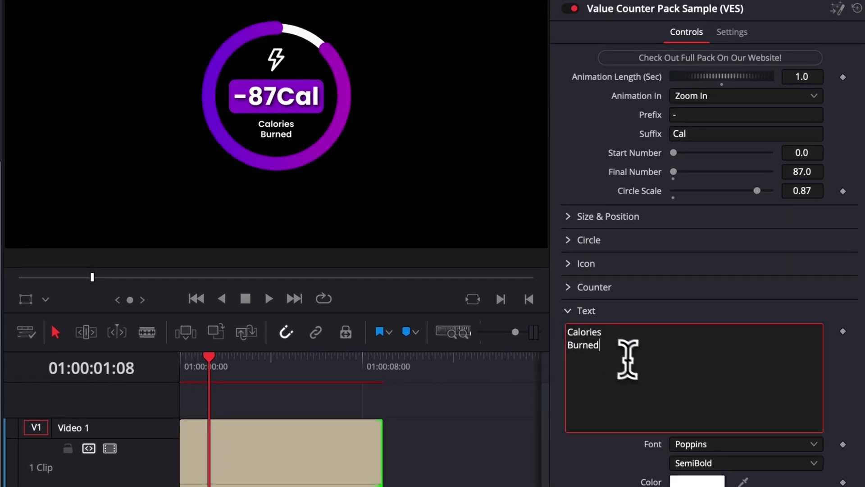
{"action": "key", "text": "super+a"}
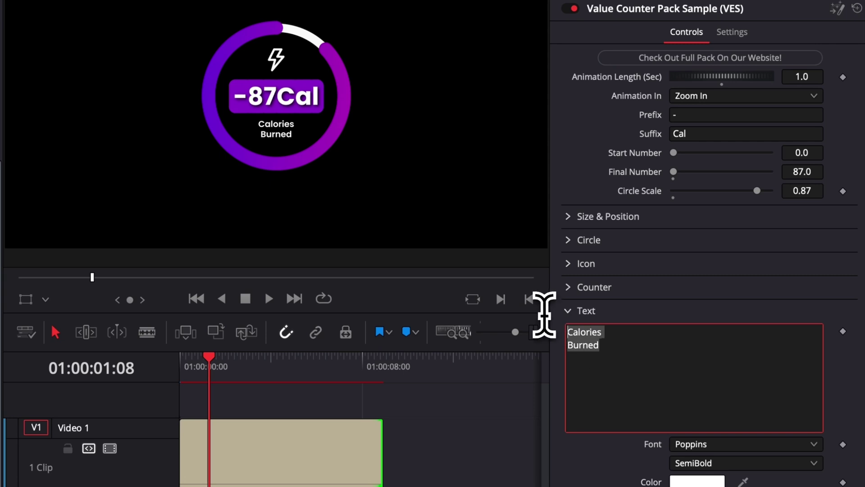
{"action": "key", "text": "BackSpace"}
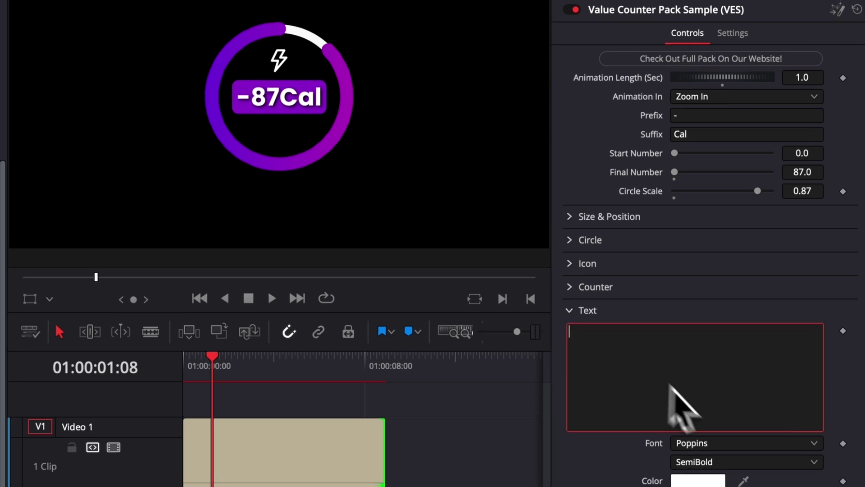